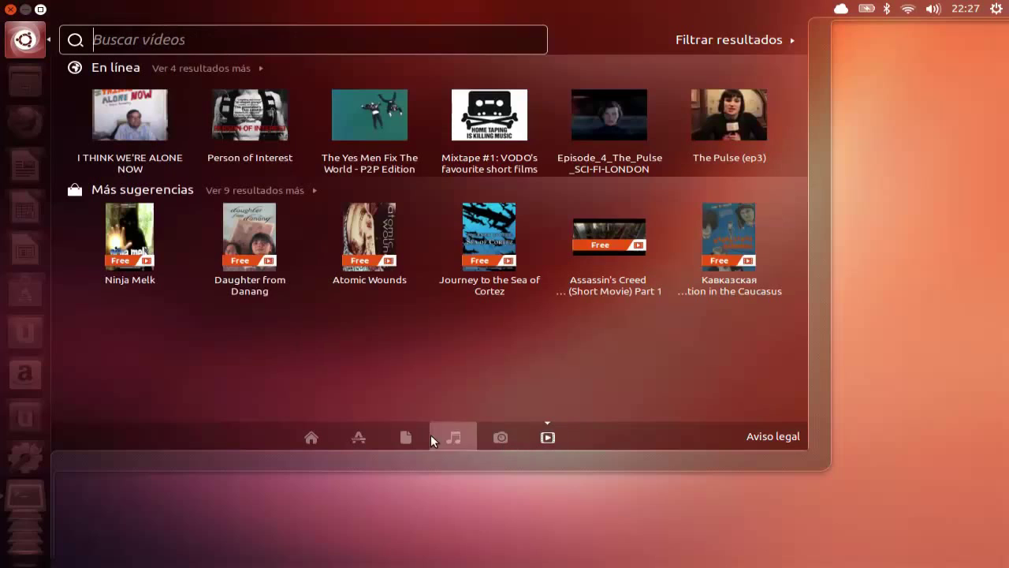
# - Show the applications in the Dash and filter them by the types Accesibilidad and Accesorios
pyautogui.click(411, 434)
pyautogui.click(363, 438)
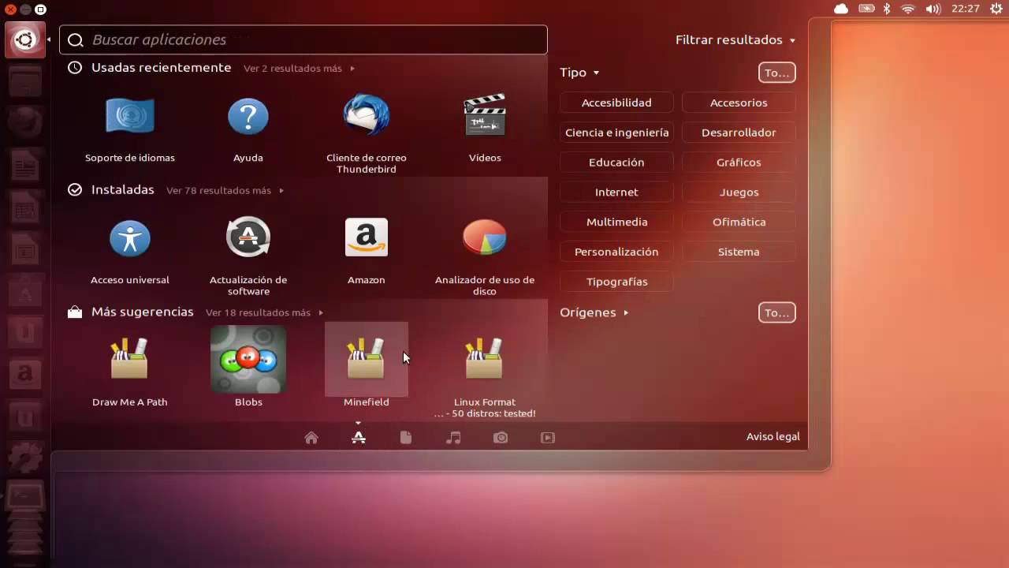
pyautogui.click(734, 40)
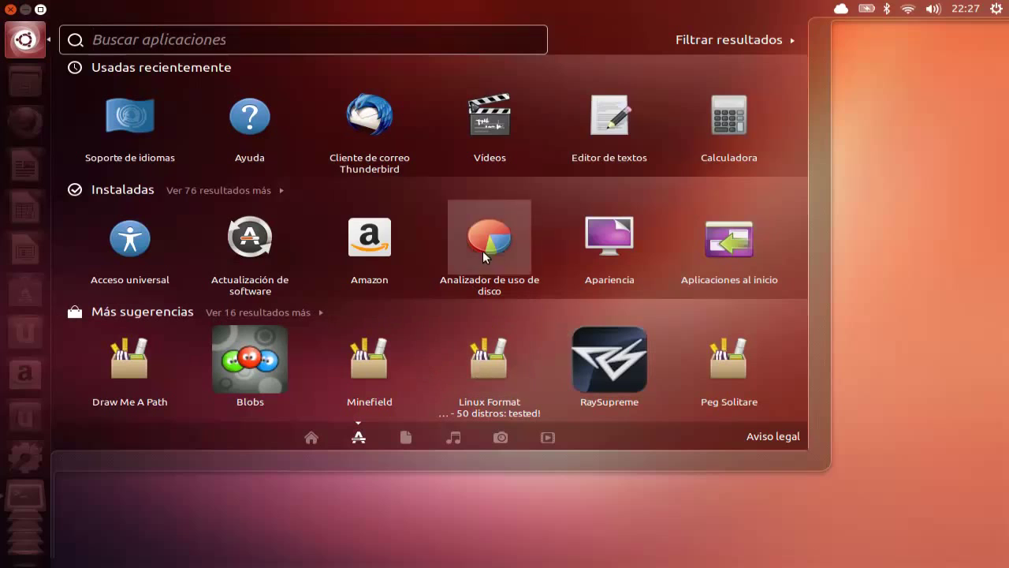
pyautogui.click(757, 42)
pyautogui.click(616, 108)
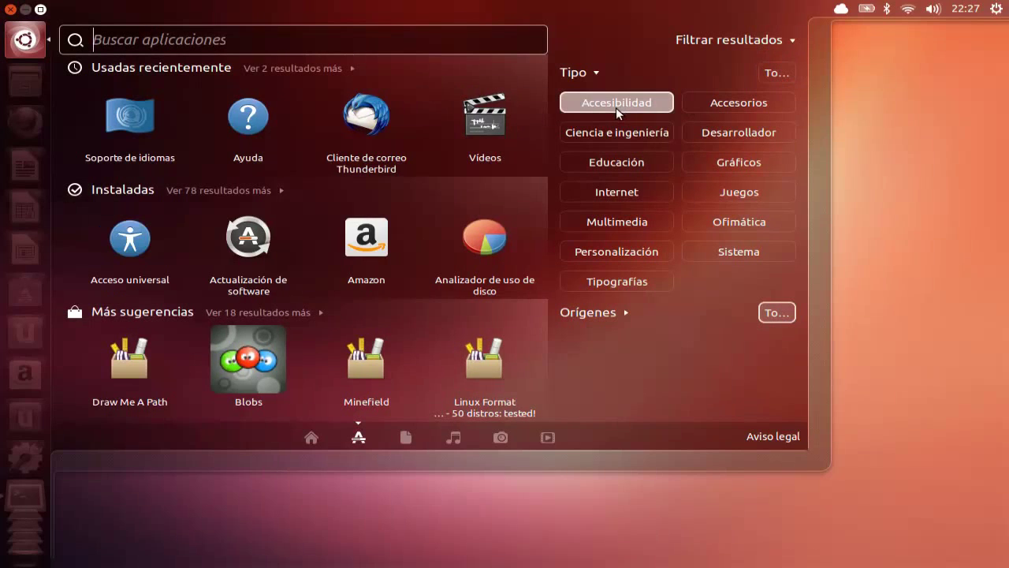
pyautogui.click(725, 106)
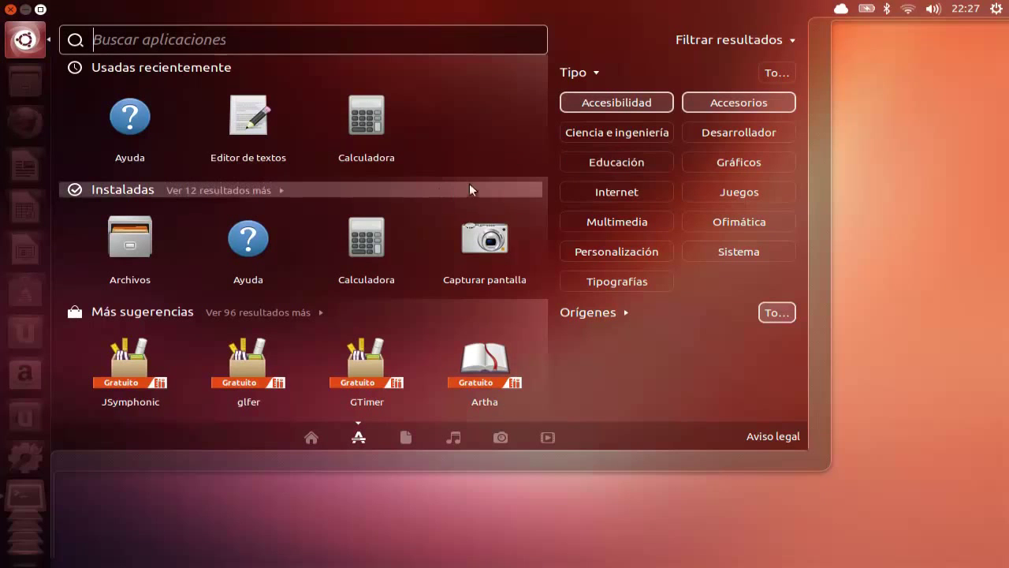
# - Expand the installed applications of the filtered types and look through them
pyautogui.click(274, 194)
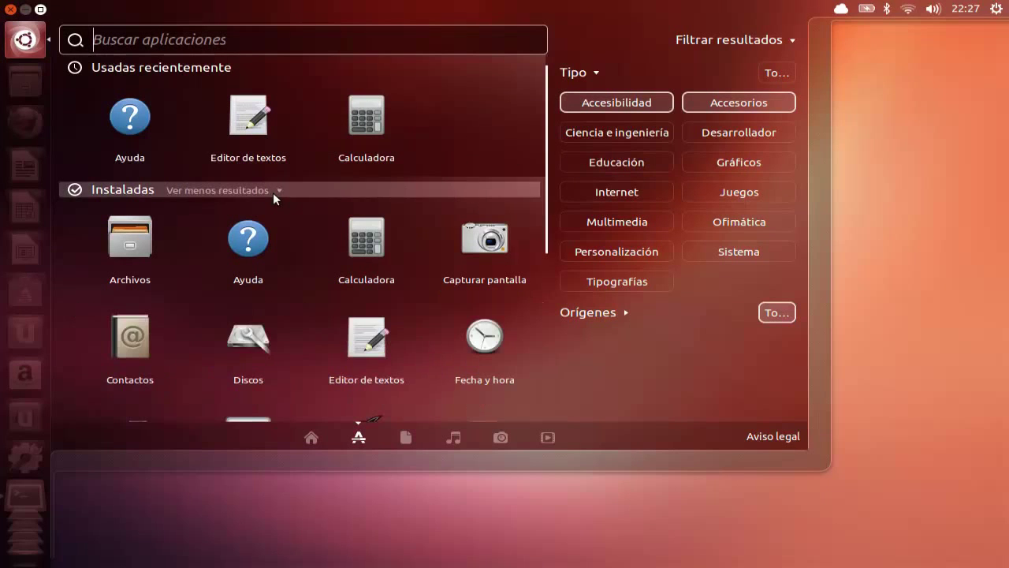
pyautogui.scroll(-1, 284, 217)
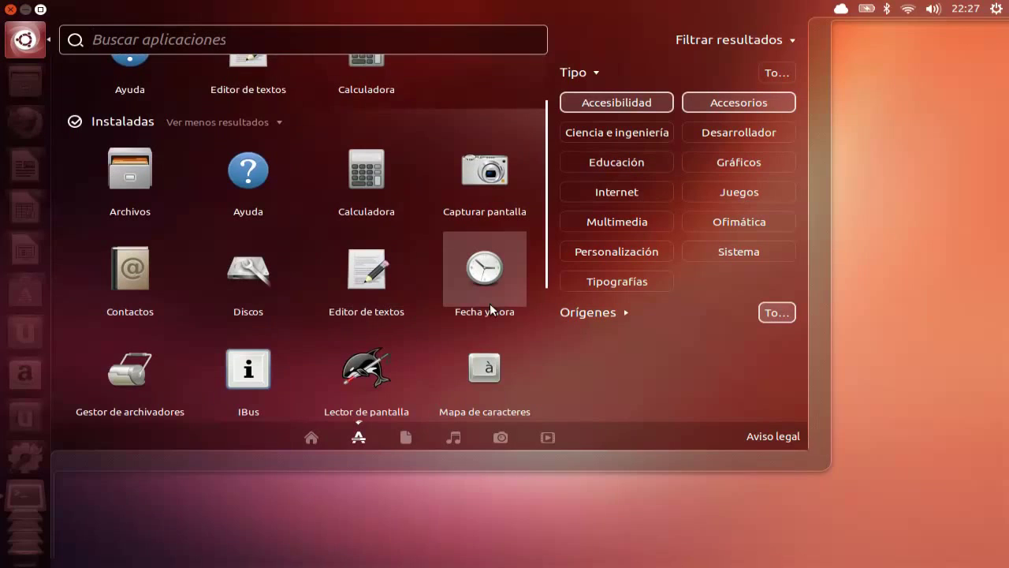
pyautogui.scroll(-2, 485, 303)
pyautogui.scroll(-2, 441, 206)
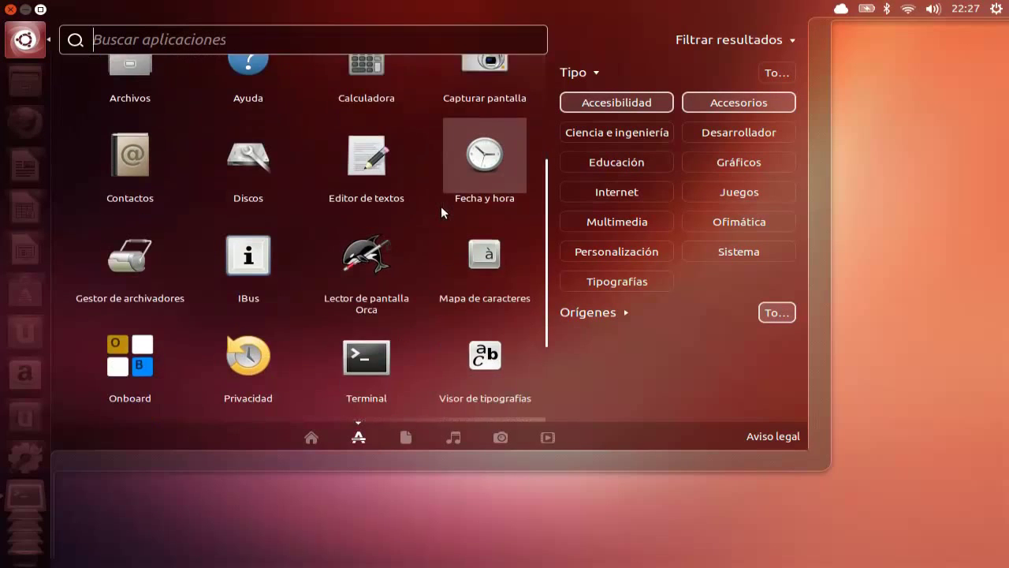
pyautogui.scroll(1, 434, 179)
pyautogui.scroll(2, 435, 179)
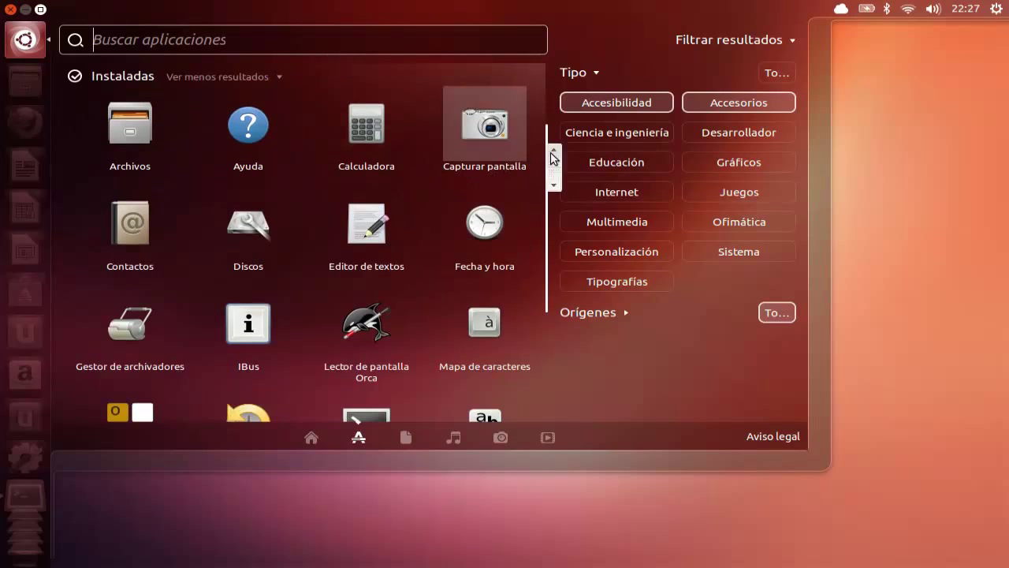
# - Filter the applications by Ciencia e ingeniería without Accesibilidad and Accesorios, and reset the type filter to all
pyautogui.click(600, 121)
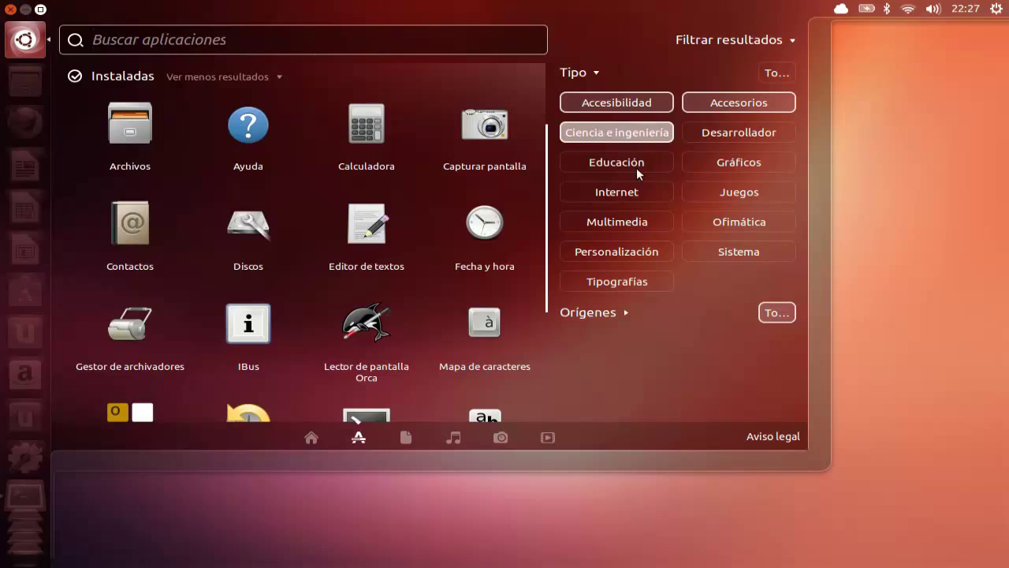
pyautogui.click(633, 100)
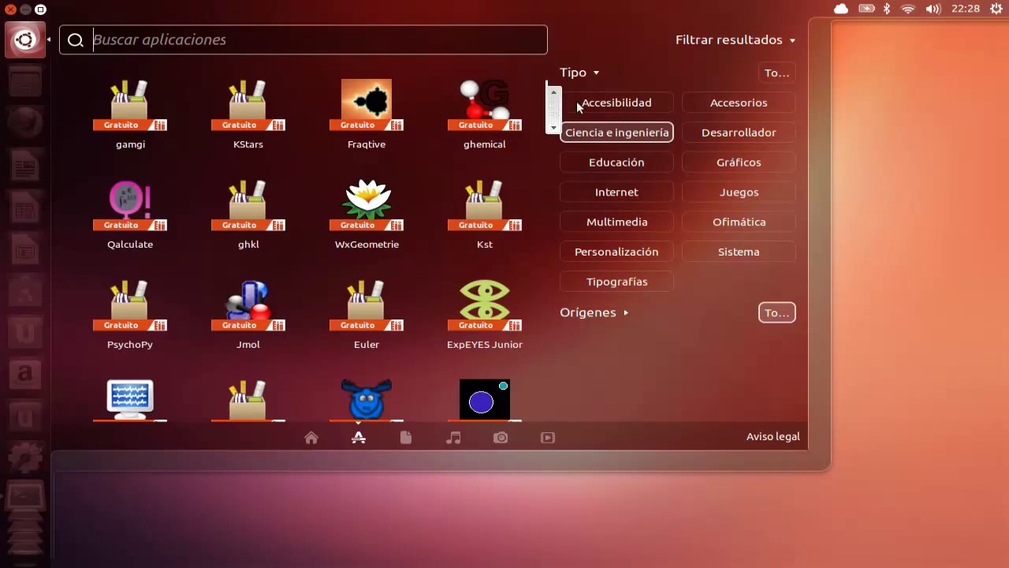
pyautogui.click(792, 71)
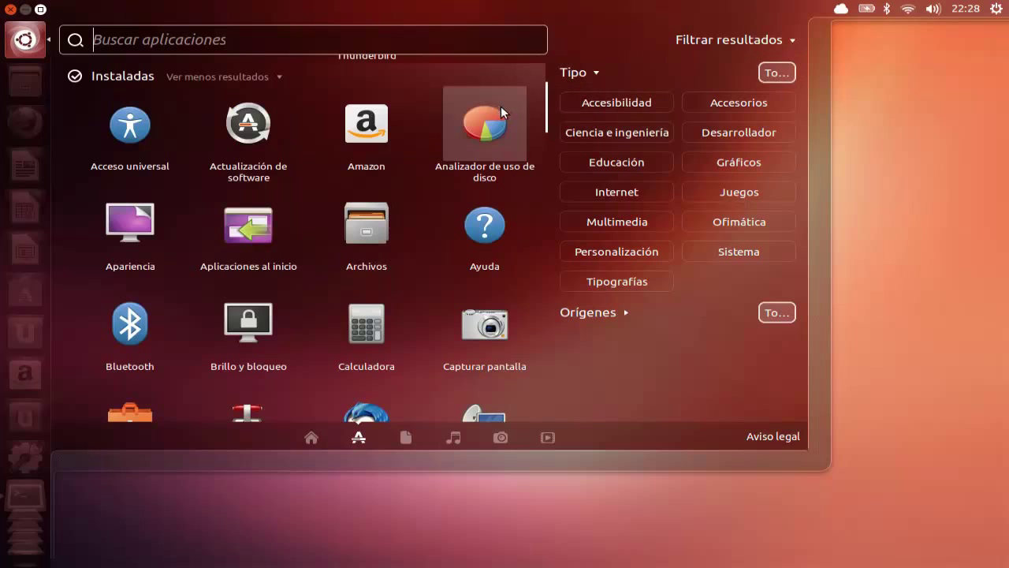
# - Look through the complete list of installed applications and close the Dash
pyautogui.click(555, 134)
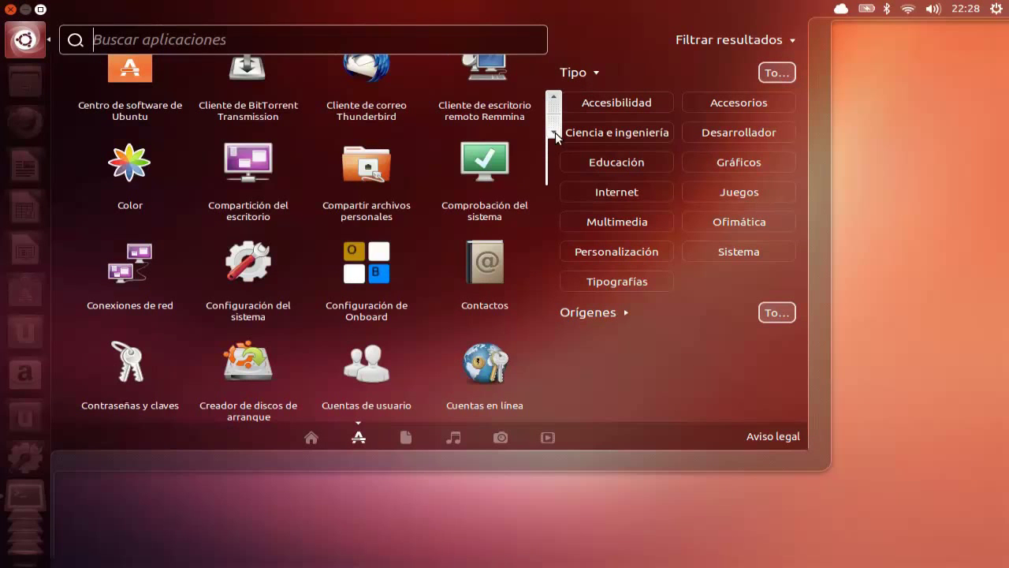
pyautogui.scroll(1, 431, 134)
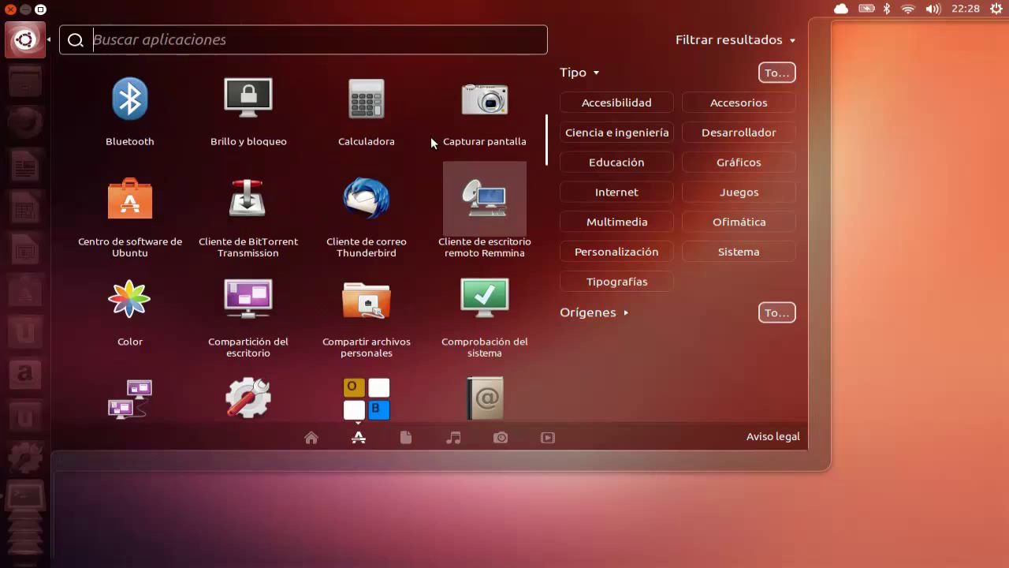
pyautogui.scroll(-2, 431, 142)
pyautogui.scroll(-3, 431, 143)
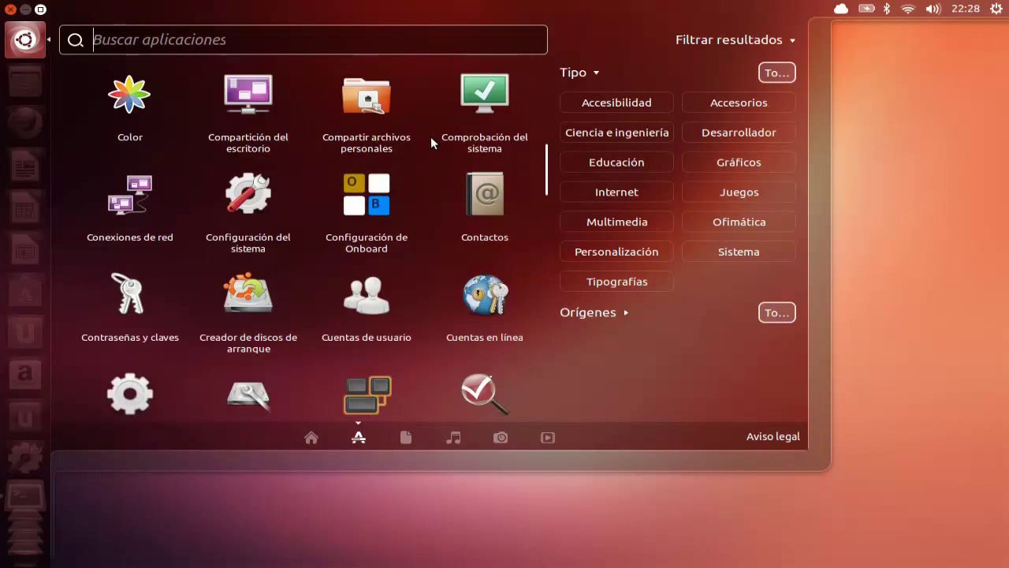
pyautogui.scroll(-4, 431, 142)
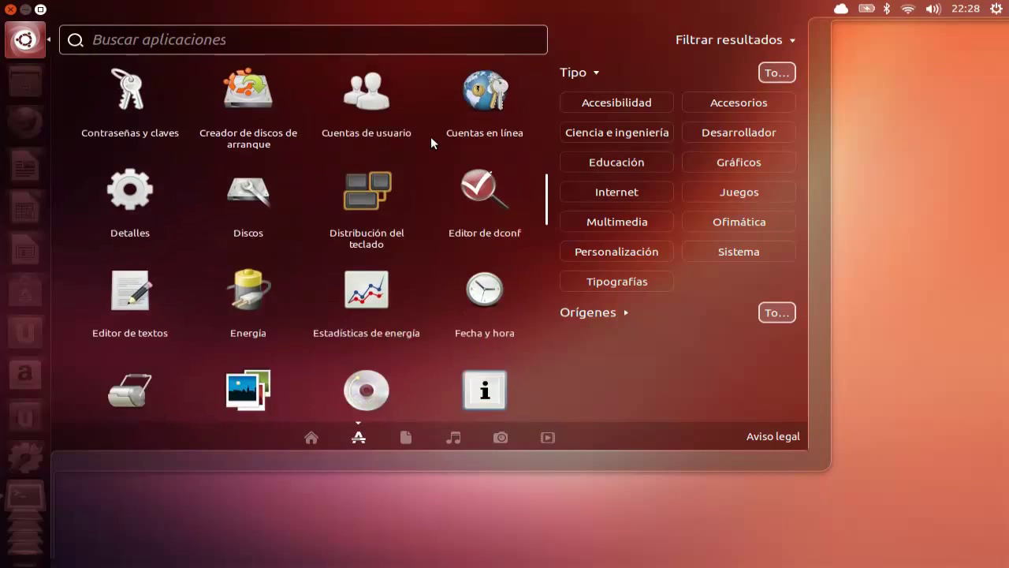
pyautogui.scroll(-4, 431, 142)
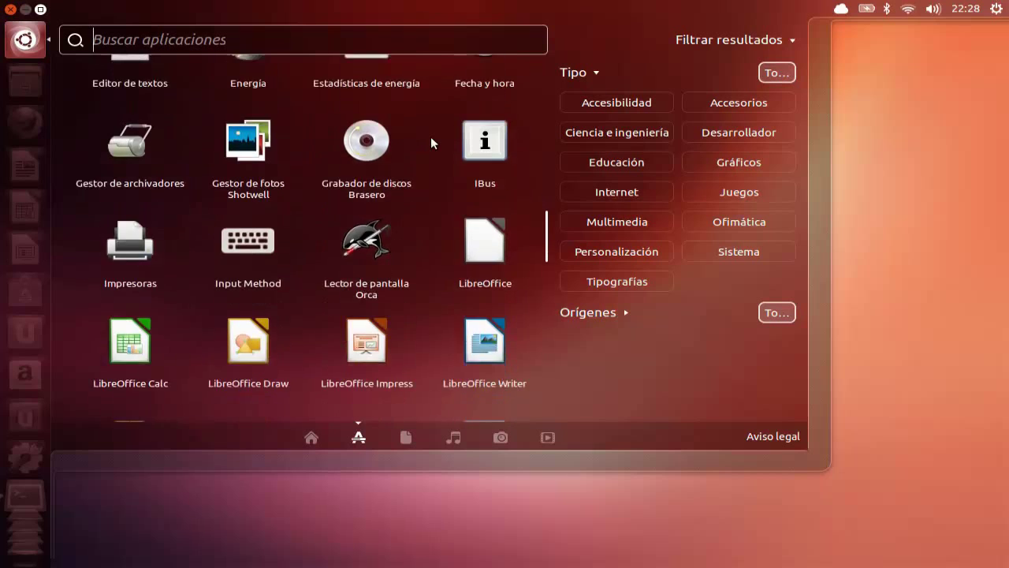
pyautogui.scroll(-5, 432, 142)
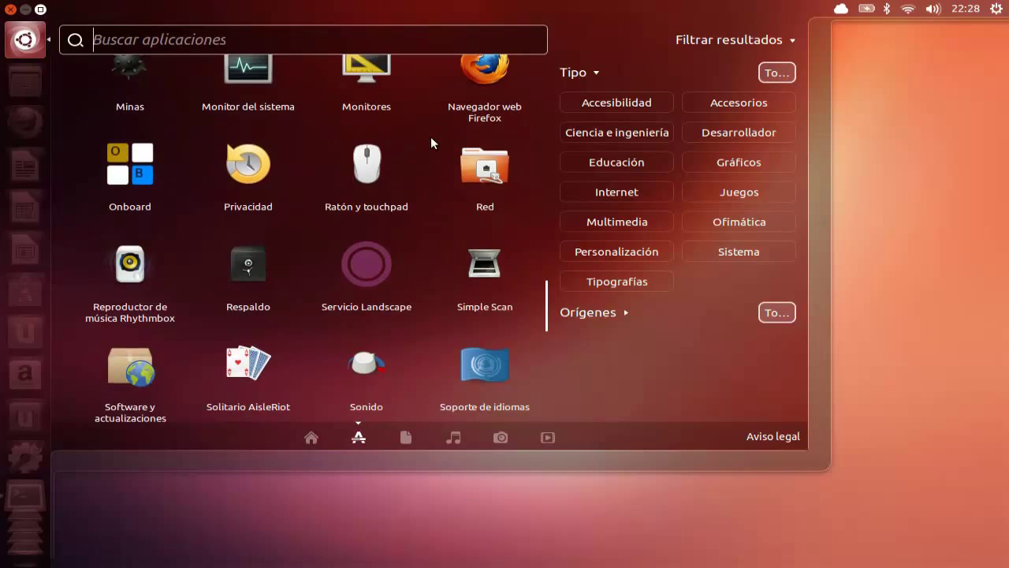
pyautogui.scroll(-4, 432, 143)
pyautogui.scroll(-5, 432, 142)
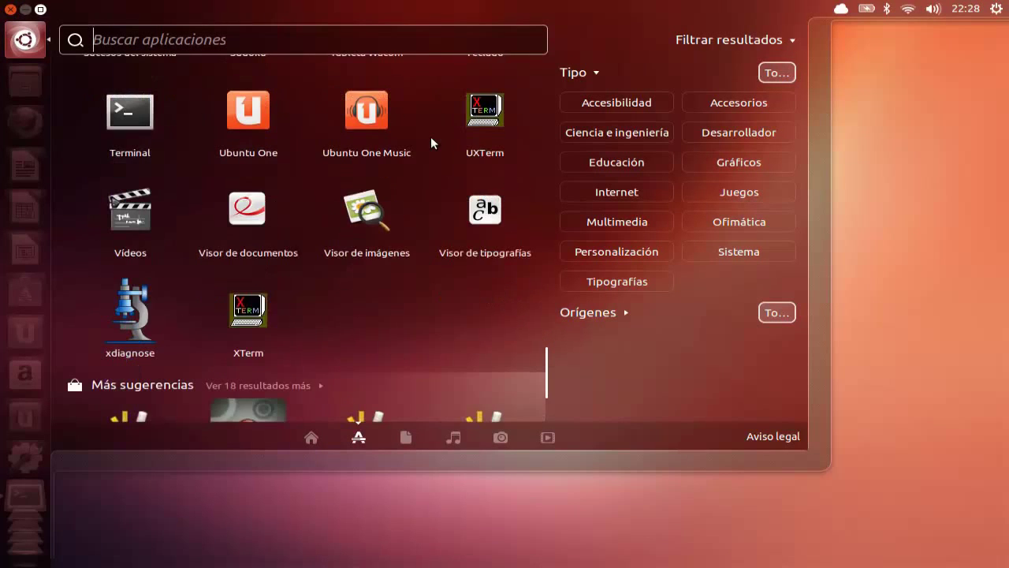
pyautogui.moveTo(554, 377); pyautogui.dragTo(571, 83)
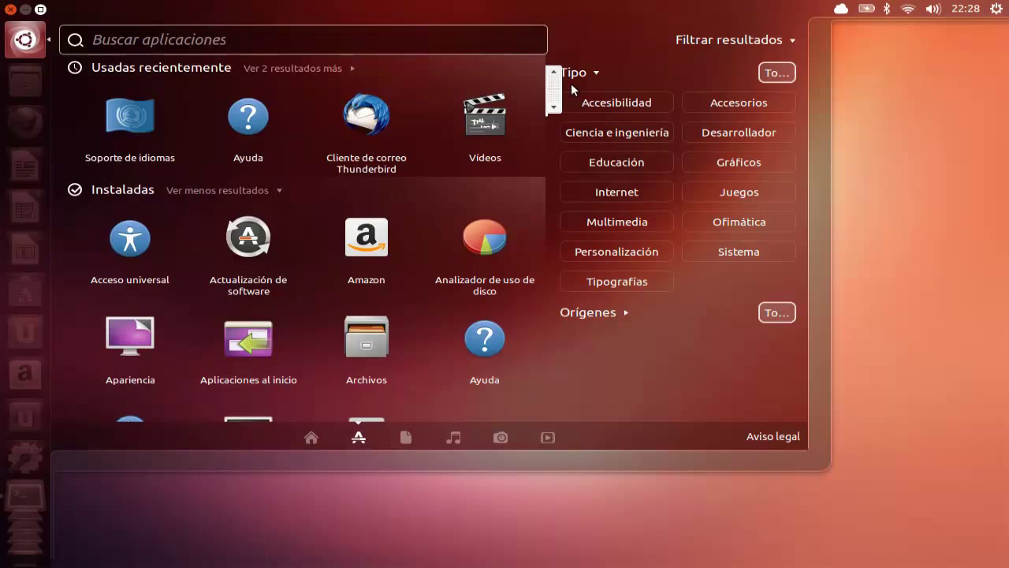
pyautogui.click(16, 38)
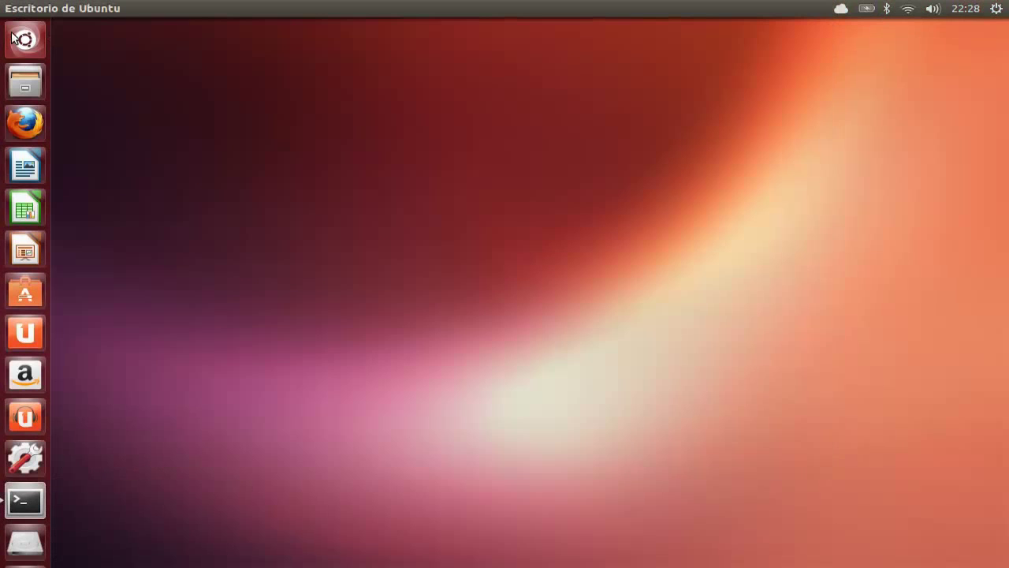
# - Open the personal folder in the file manager and view the contents of the Vídeos and Descargas folders
pyautogui.click(26, 84)
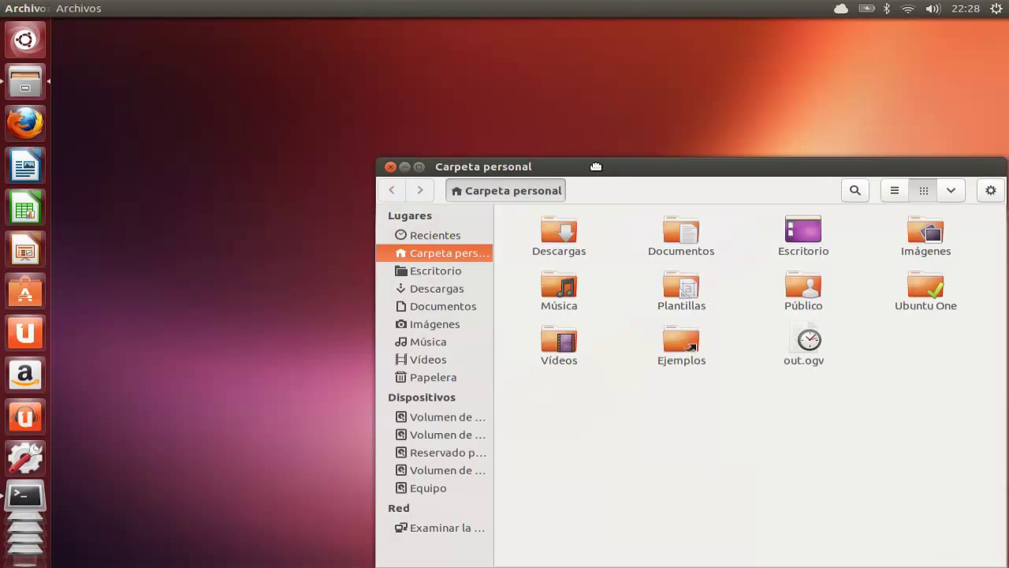
pyautogui.moveTo(596, 167); pyautogui.dragTo(496, 87)
pyautogui.doubleClick(466, 258)
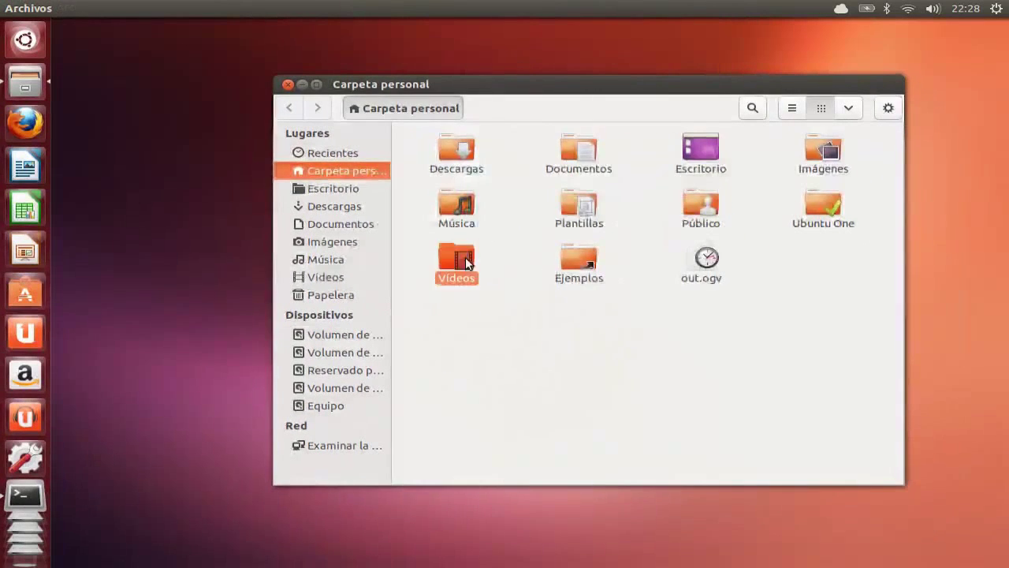
pyautogui.click(402, 108)
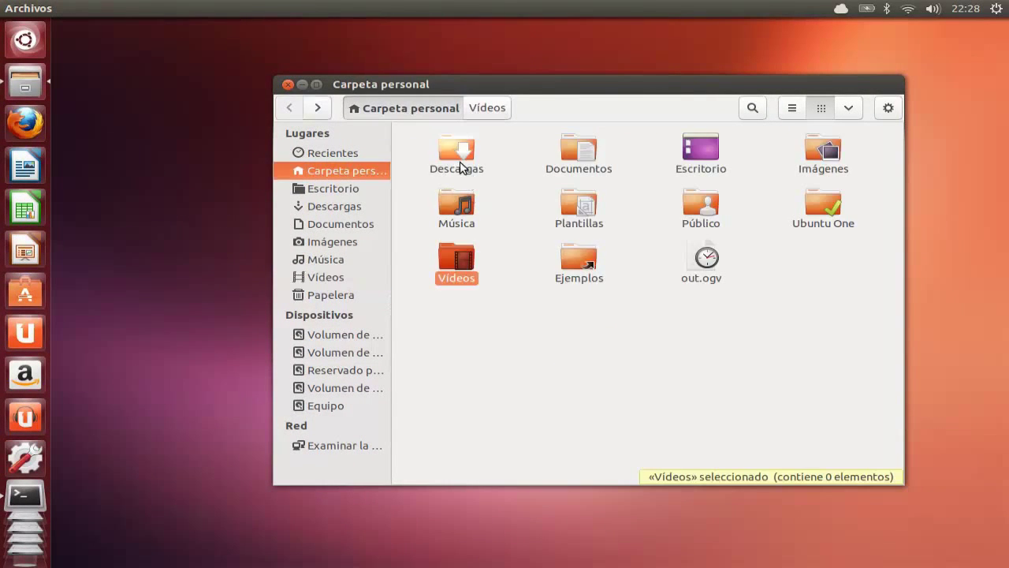
pyautogui.doubleClick(462, 162)
pyautogui.click(293, 107)
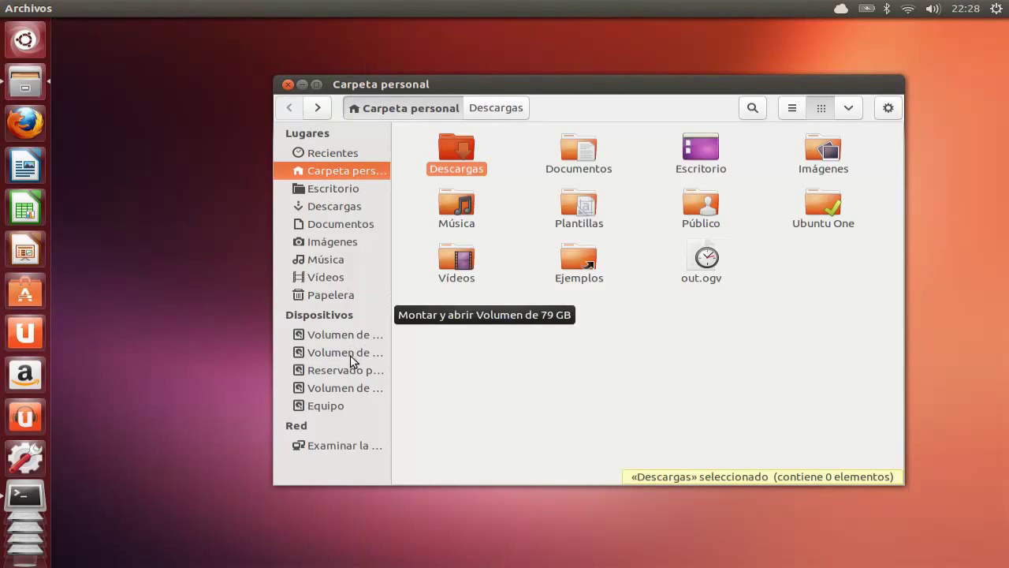
# - Examine the Descargas folder's permissions and sharing properties, and close the file manager
pyautogui.rightClick(476, 150)
pyautogui.click(453, 147)
pyautogui.rightClick(453, 146)
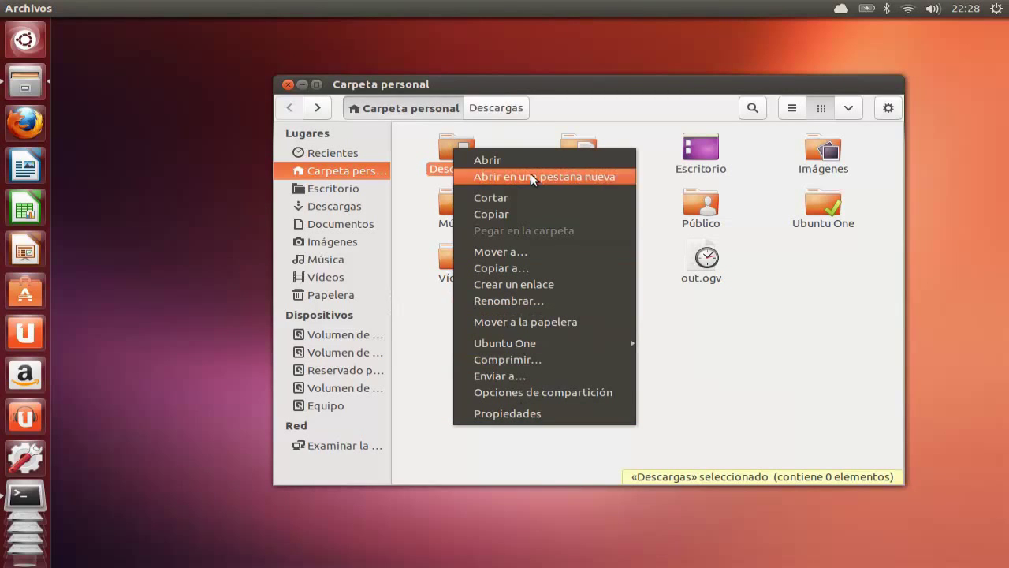
pyautogui.click(547, 412)
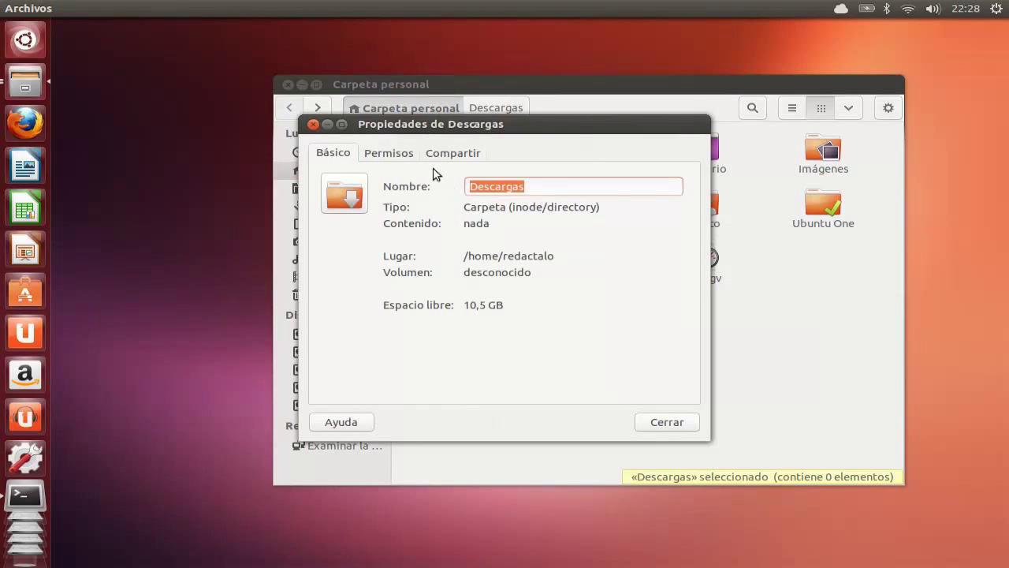
pyautogui.click(392, 152)
pyautogui.click(448, 155)
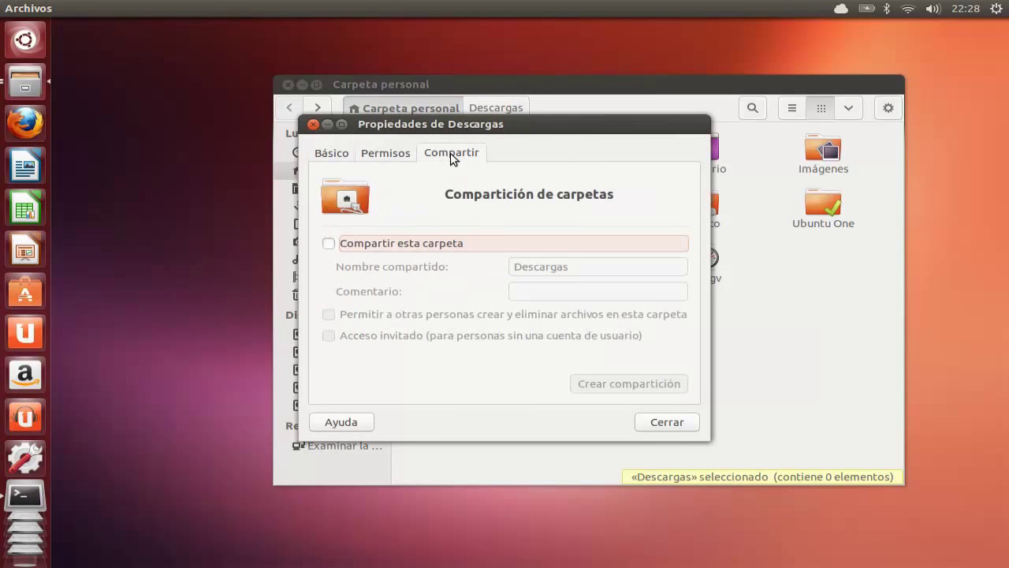
pyautogui.click(650, 418)
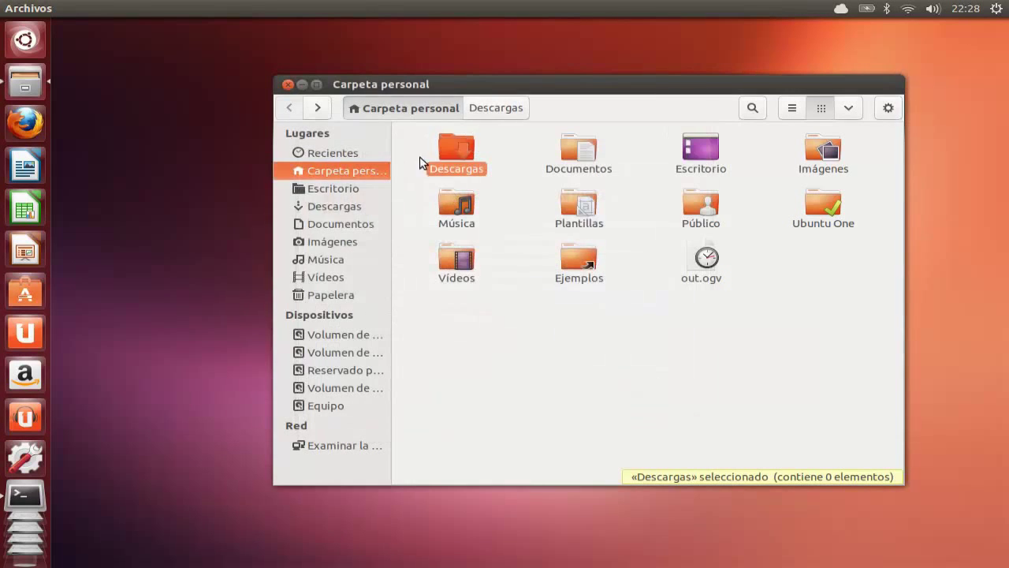
pyautogui.click(287, 84)
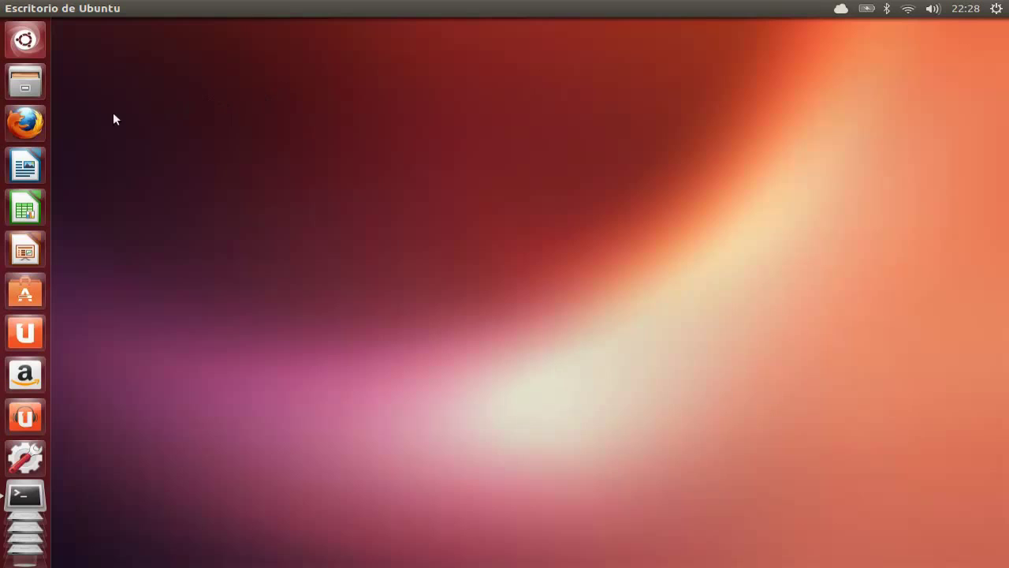
# - View the website redactalo.com in Firefox and close the browser
pyautogui.click(14, 122)
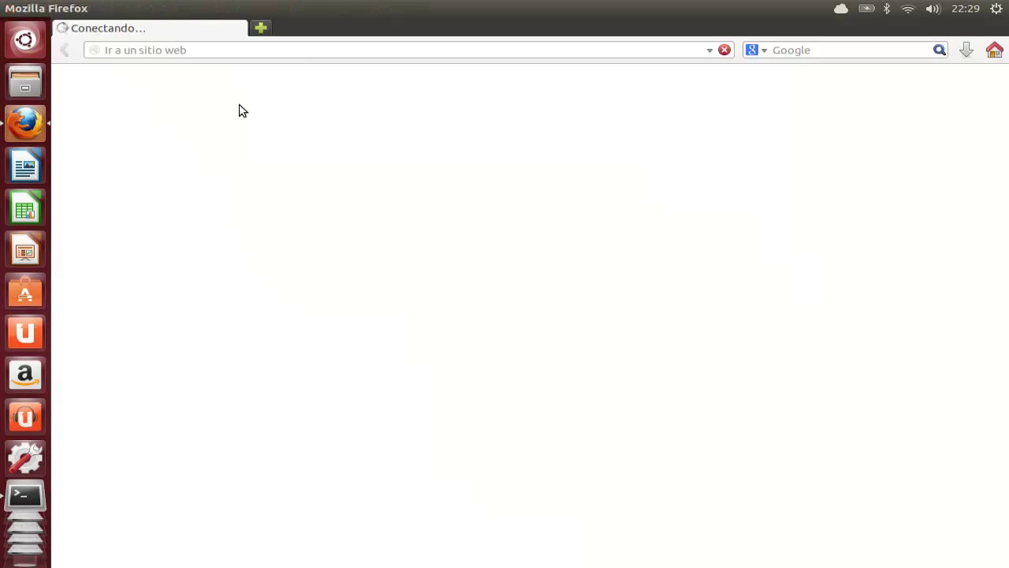
pyautogui.click(206, 49)
pyautogui.write('redactal')
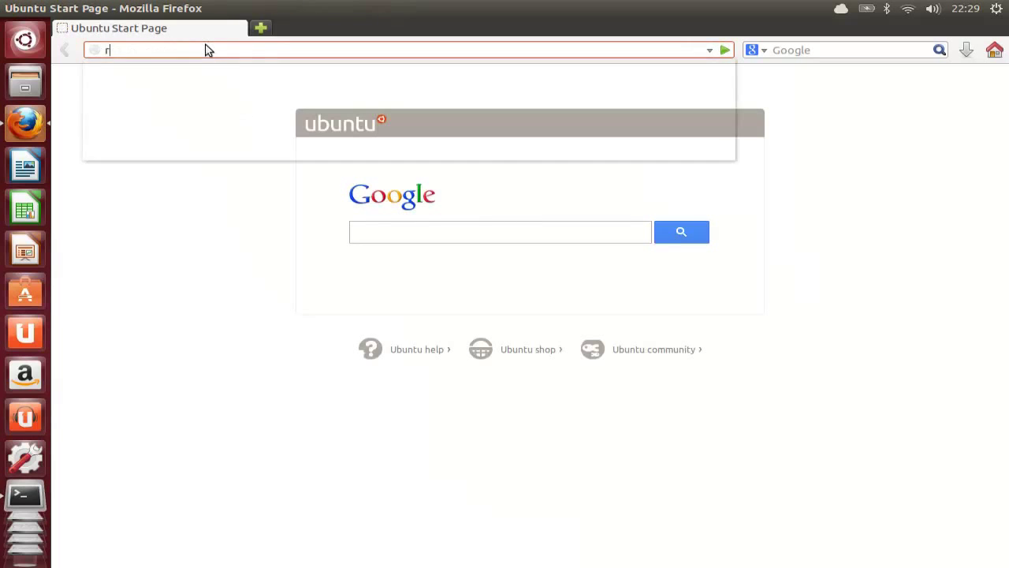
pyautogui.write('o.com')
pyautogui.press('Return')
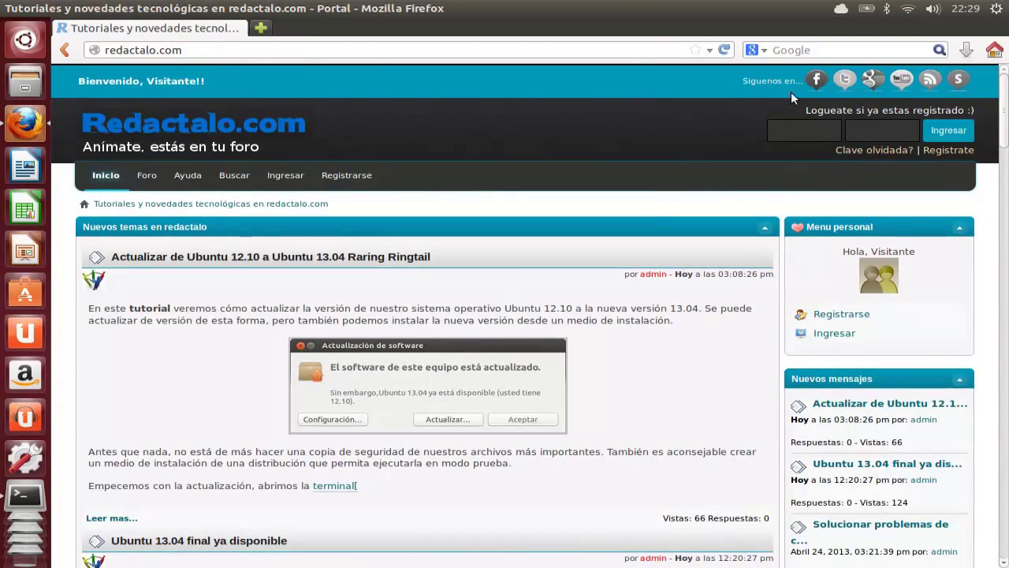
pyautogui.moveTo(1005, 113)
pyautogui.mouseDown()
pyautogui.moveTo(1007, 228)
pyautogui.moveTo(1007, 103)
pyautogui.mouseUp()
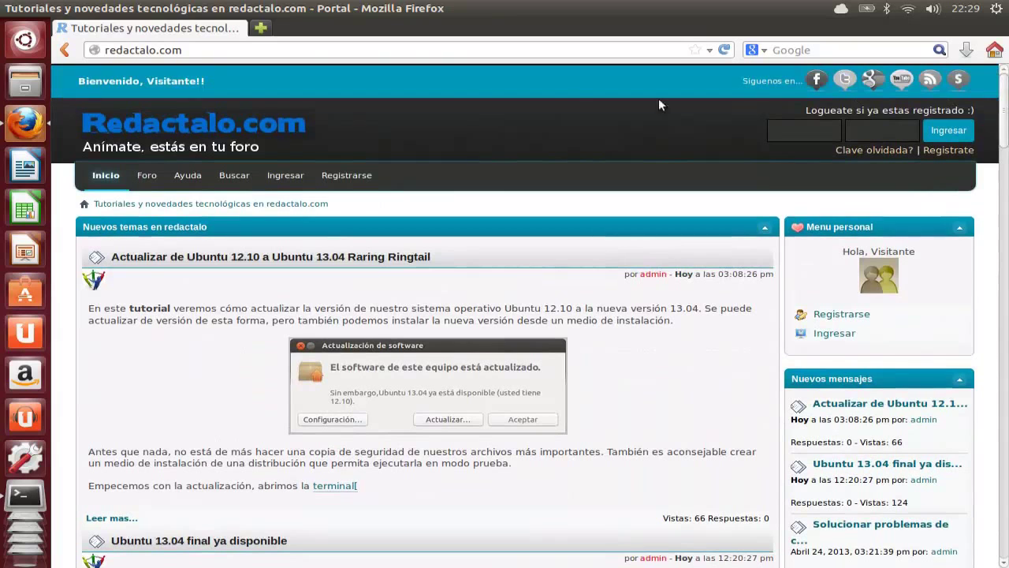
pyautogui.click(13, 8)
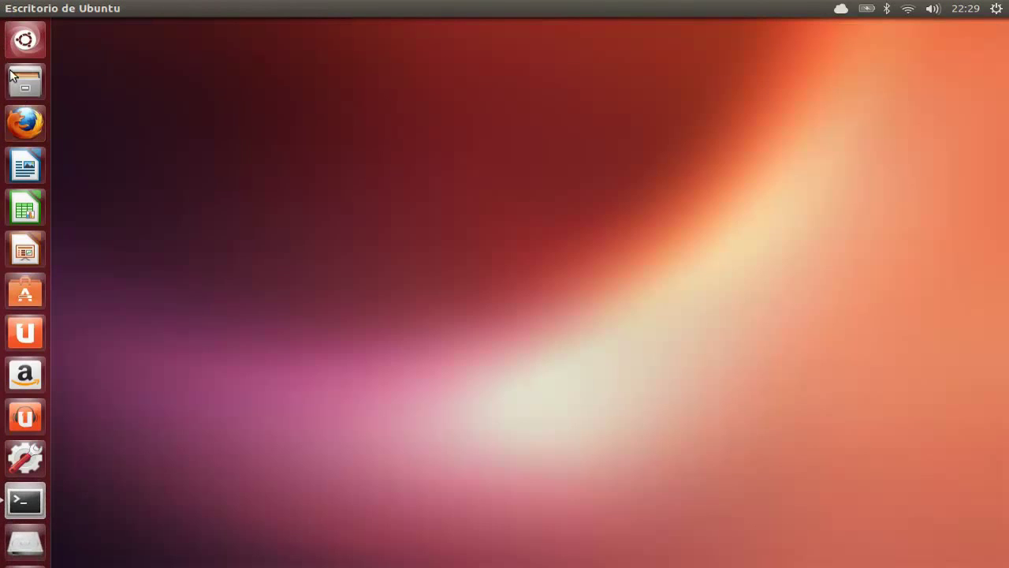
# - Start LibreOffice Writer with a blank document
pyautogui.click(29, 164)
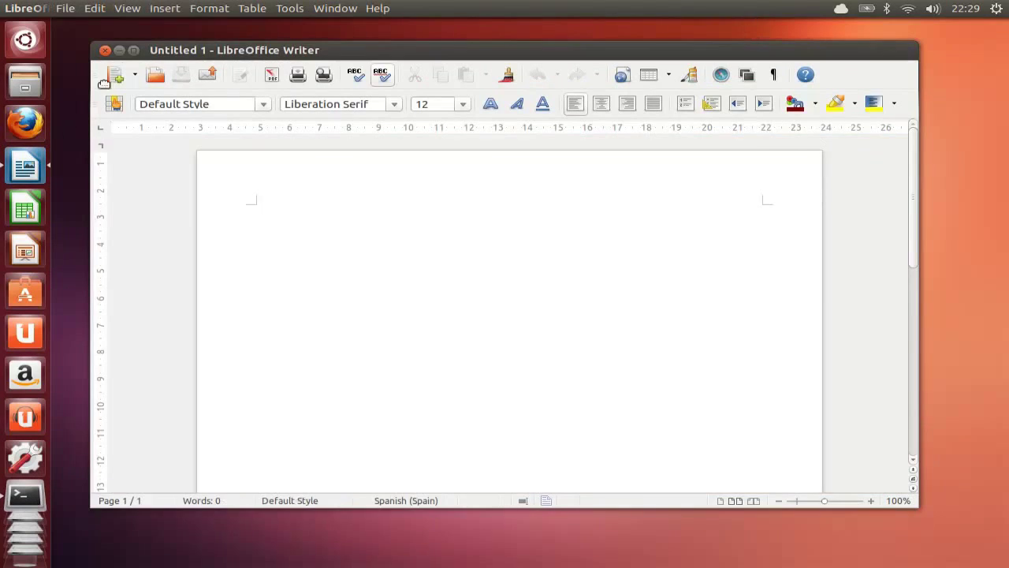
# - Maximize the Writer window and write "Muchas gracias por visualizar este vídeo. Esta es la nueva versión de Ubuntu 13.04." in the document
pyautogui.click(133, 50)
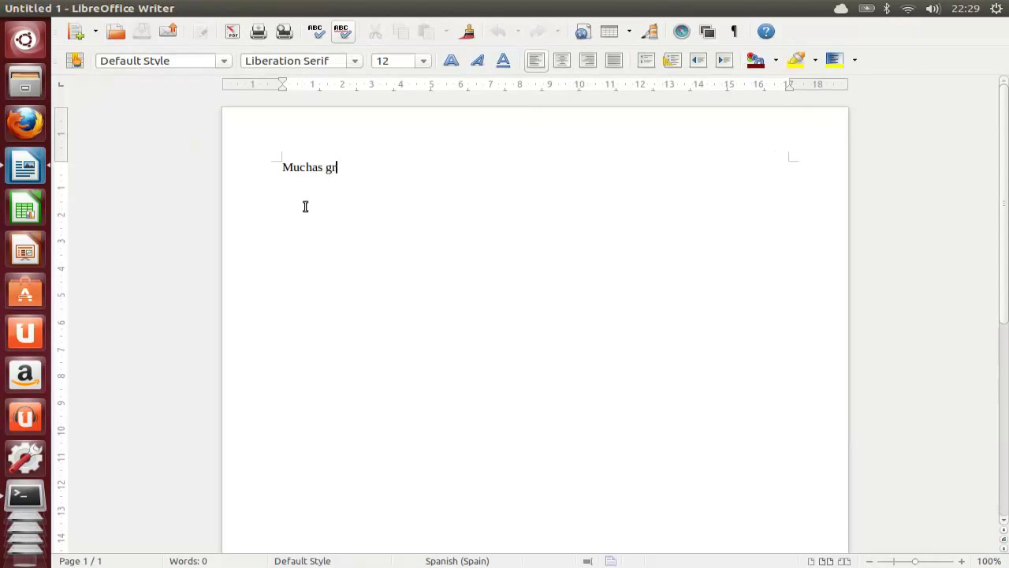
pyautogui.write('ea')
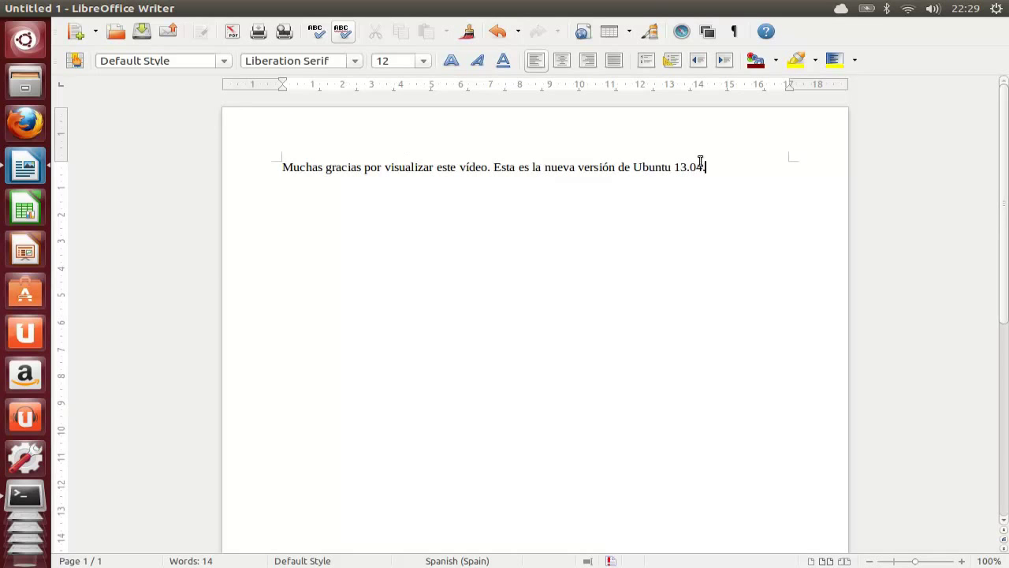
# - Format the whole sentence as bold, italic and underlined, and set its font to Lohit Bengali
pyautogui.moveTo(700, 161); pyautogui.dragTo(284, 167)
pyautogui.click(451, 60)
pyautogui.click(477, 60)
pyautogui.click(503, 60)
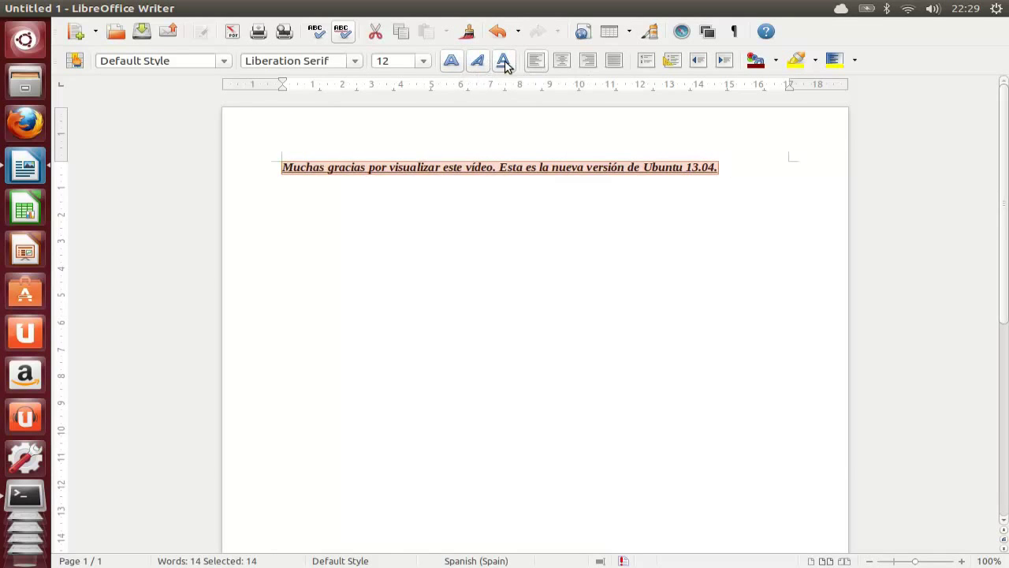
pyautogui.click(353, 61)
pyautogui.click(326, 115)
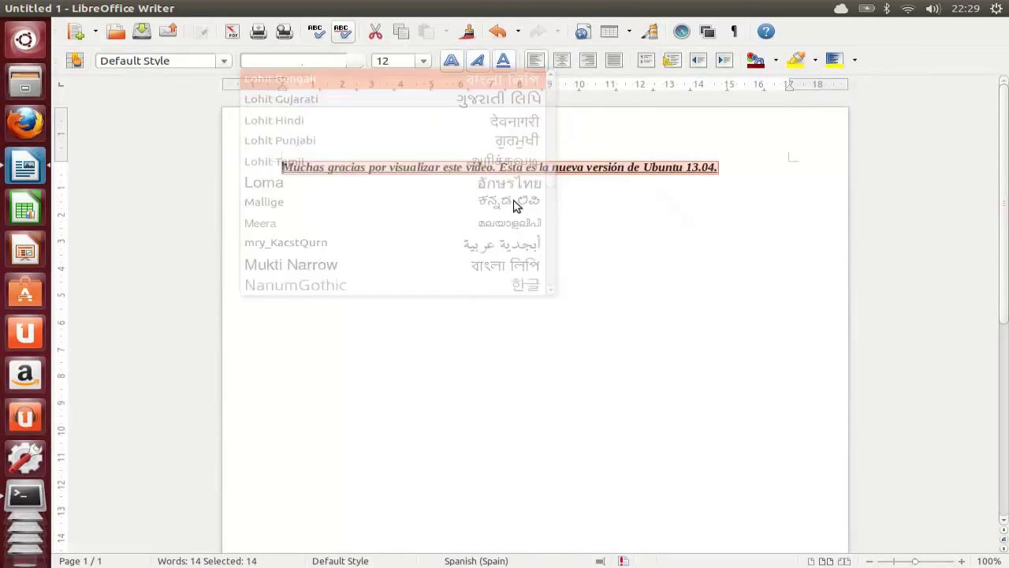
pyautogui.click(641, 250)
# - Close the Writer document without saving it and start LibreOffice Calc with a blank spreadsheet
pyautogui.click(9, 8)
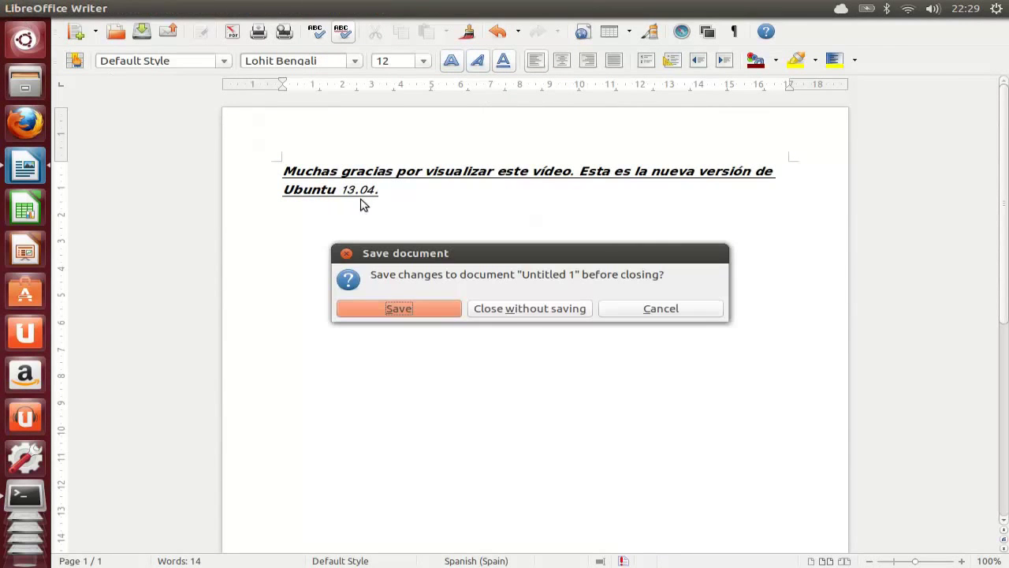
pyautogui.click(521, 309)
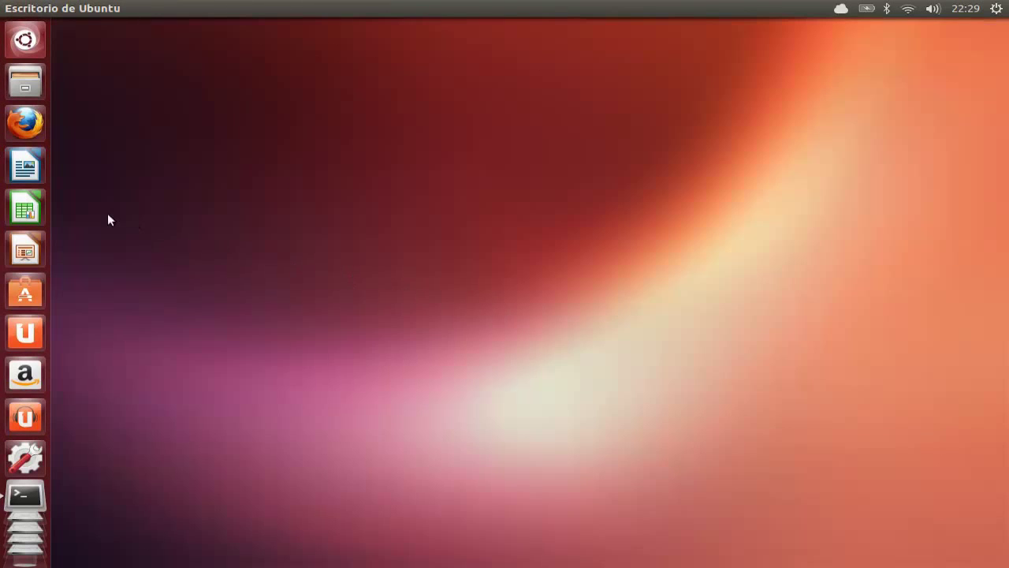
pyautogui.click(36, 207)
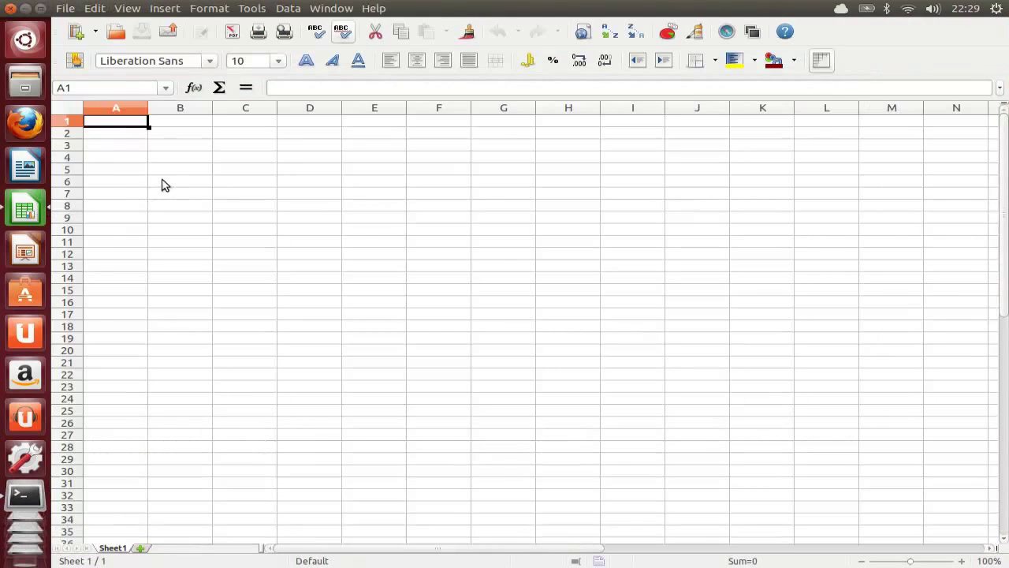
# - Enter the formula =2+2 in cell A1 and the value 2 in cell A2
pyautogui.write('=2+2')
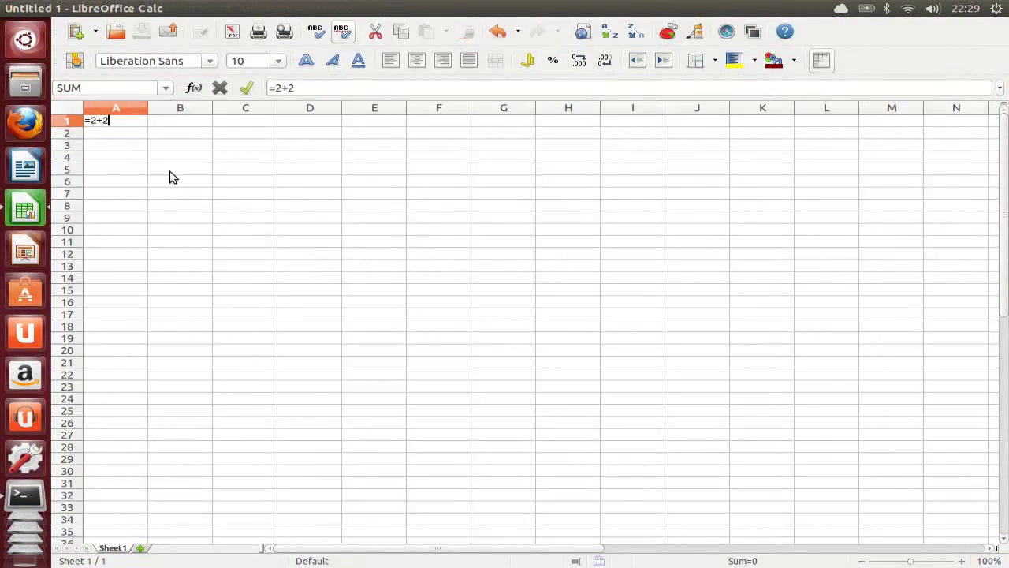
pyautogui.press('Return')
pyautogui.write('2')
pyautogui.press('Return')
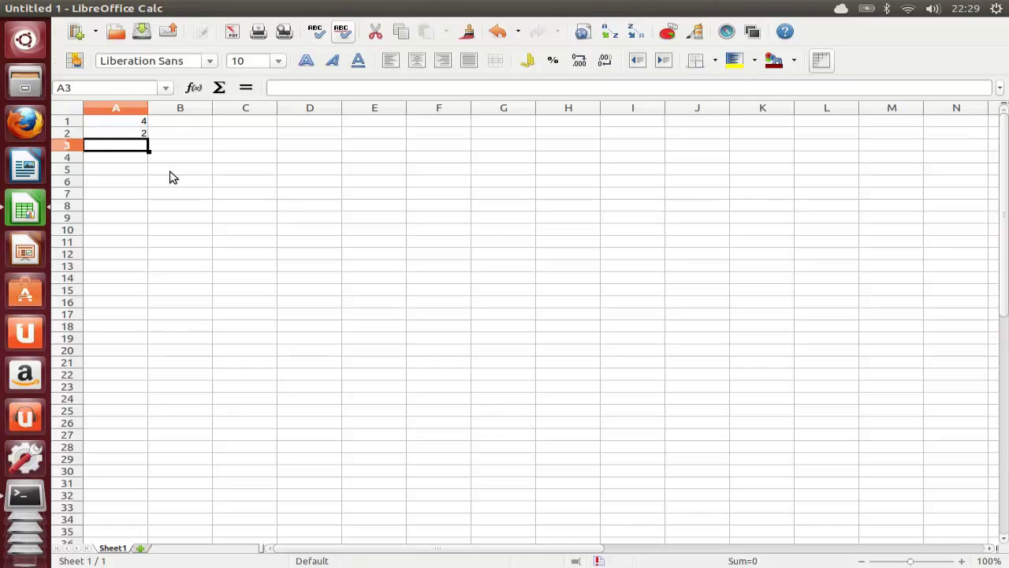
# - Enter a formula in cell A3 that adds cells A1 and A2
pyautogui.write('=')
pyautogui.click(133, 122)
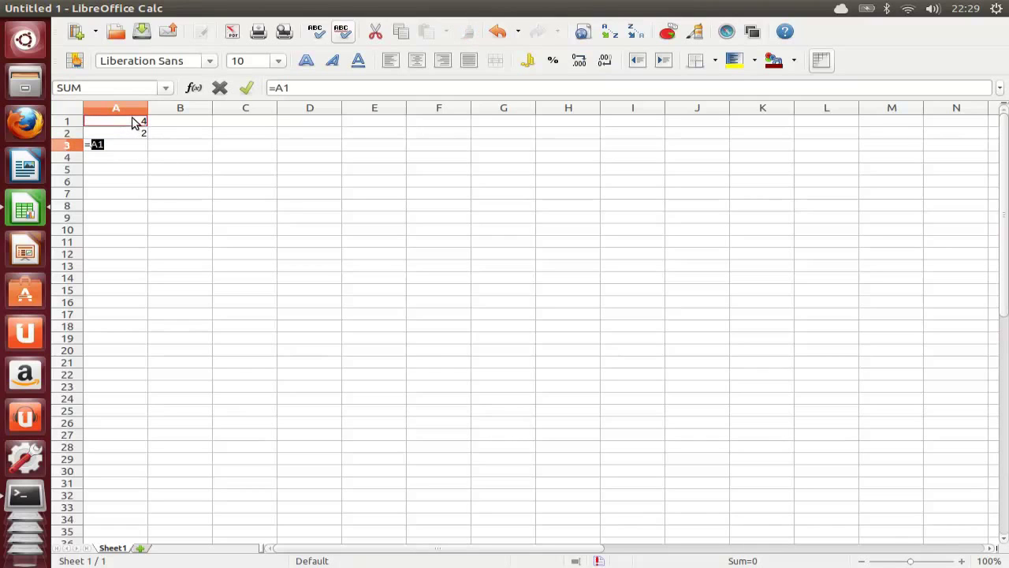
pyautogui.write('+')
pyautogui.click(111, 126)
pyautogui.press('Return')
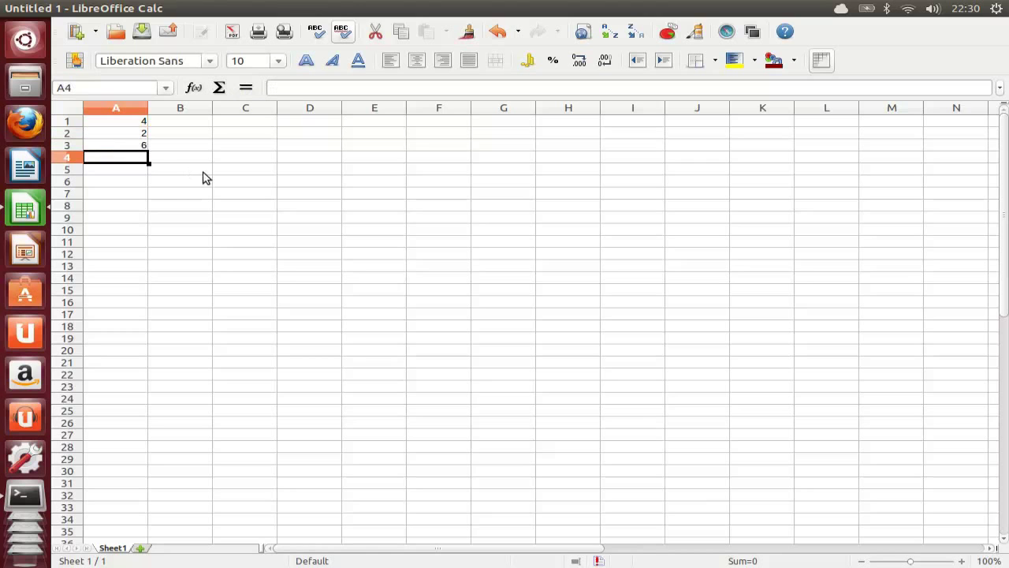
# - Close the spreadsheet without saving it and start LibreOffice Impress with a blank presentation
pyautogui.click(8, 8)
pyautogui.click(521, 312)
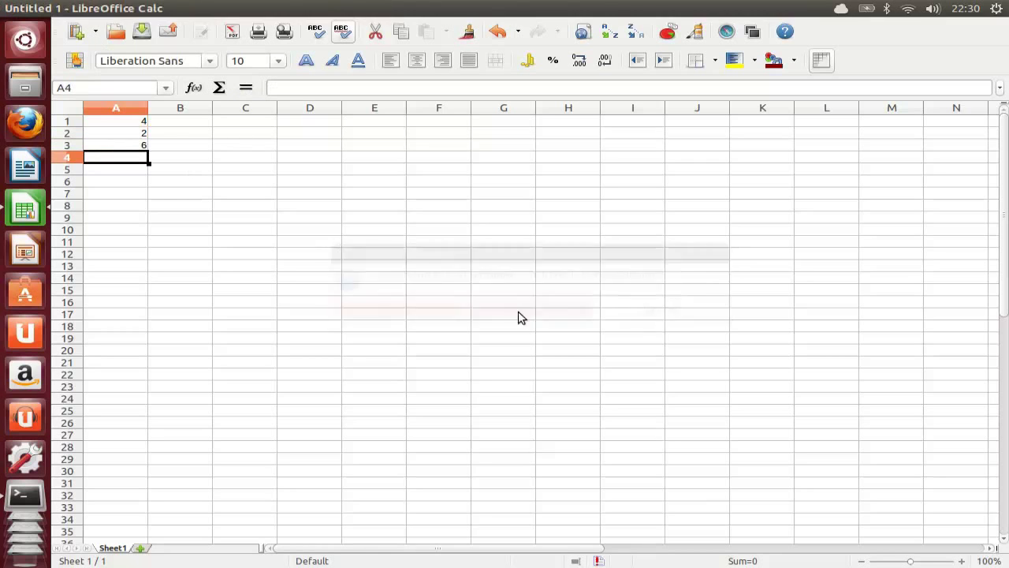
pyautogui.click(38, 251)
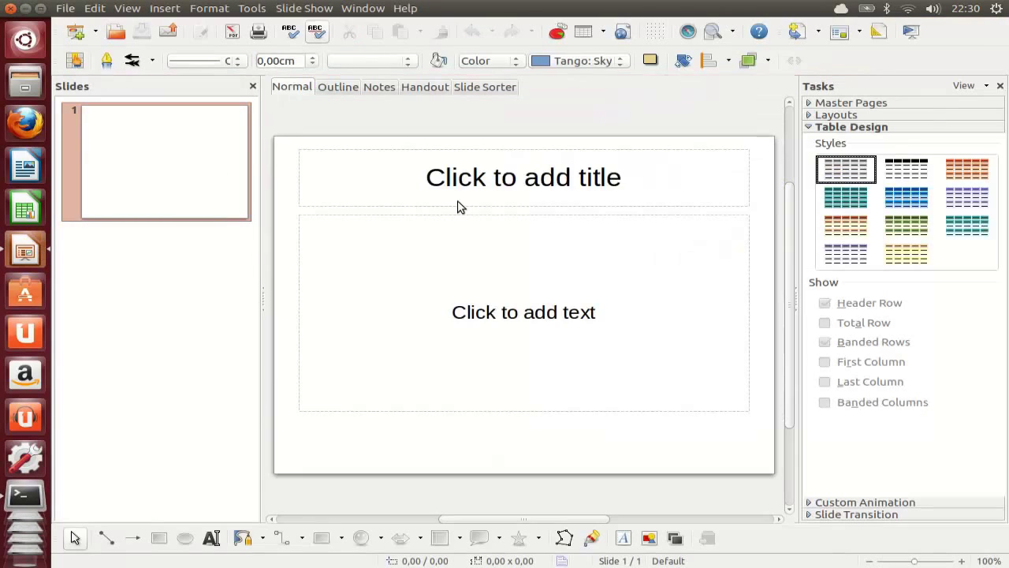
# - Give the first slide the title "Prueba" and the body text "Hola a todos"
pyautogui.click(484, 181)
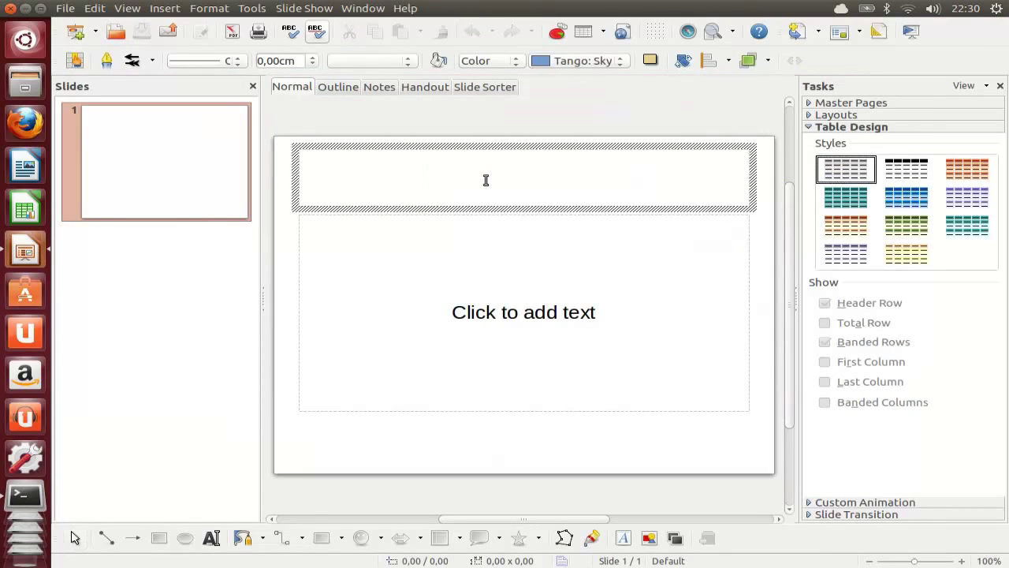
pyautogui.write('Prueba')
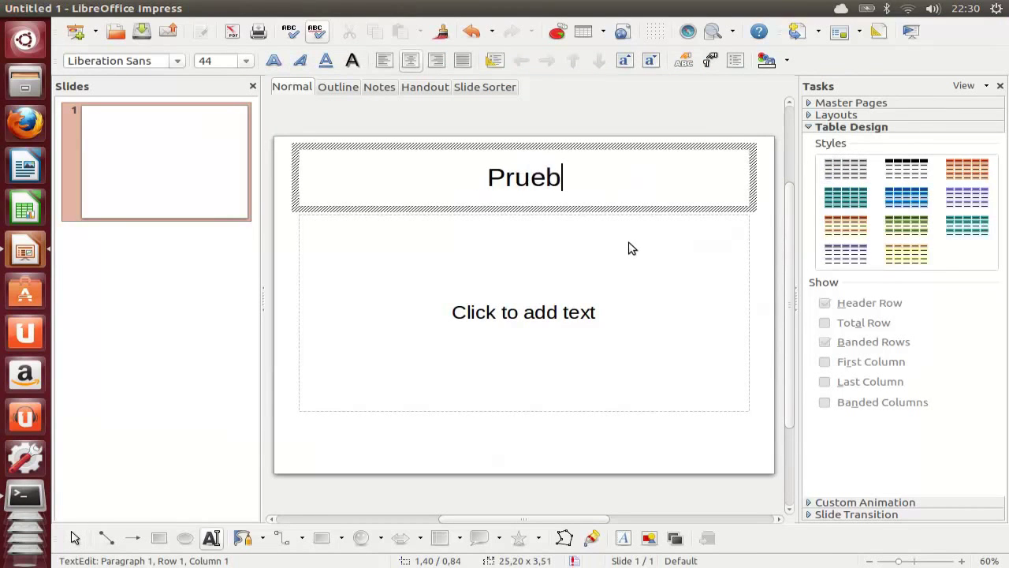
pyautogui.click(525, 311)
pyautogui.click(525, 312)
pyautogui.write('Hola a todos')
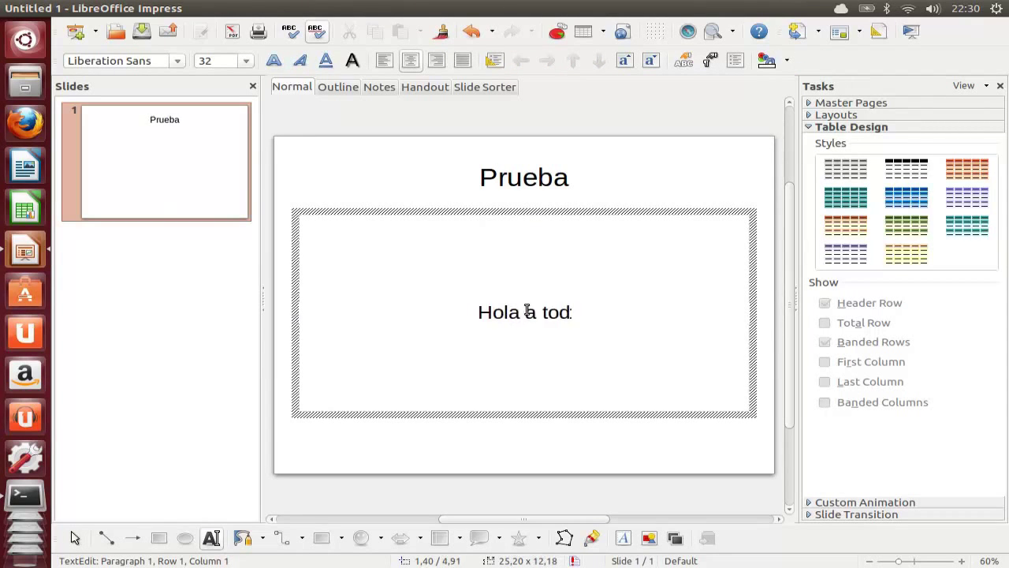
pyautogui.press('Return')
pyautogui.click(331, 160)
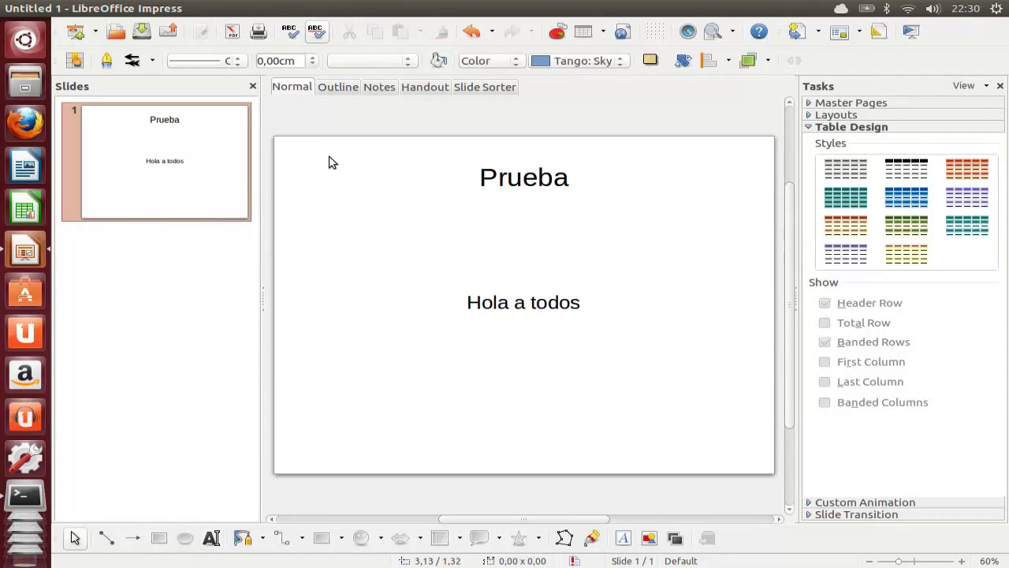
pyautogui.rightClick(194, 148)
pyautogui.click(108, 158)
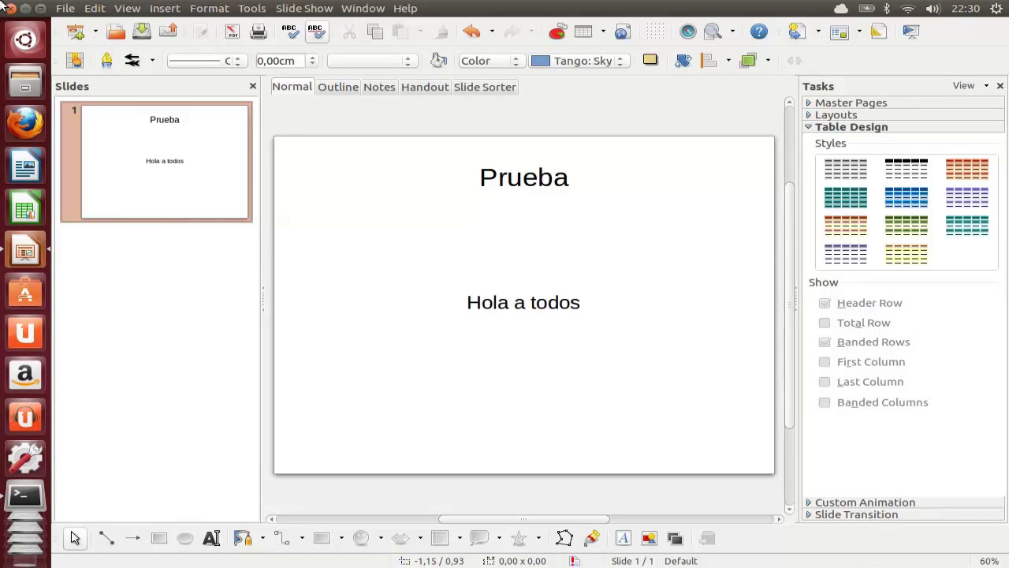
# - Close the presentation without saving it and open the Ubuntu Software Centre
pyautogui.hotkey('alt', 'F4')
pyautogui.click(525, 309)
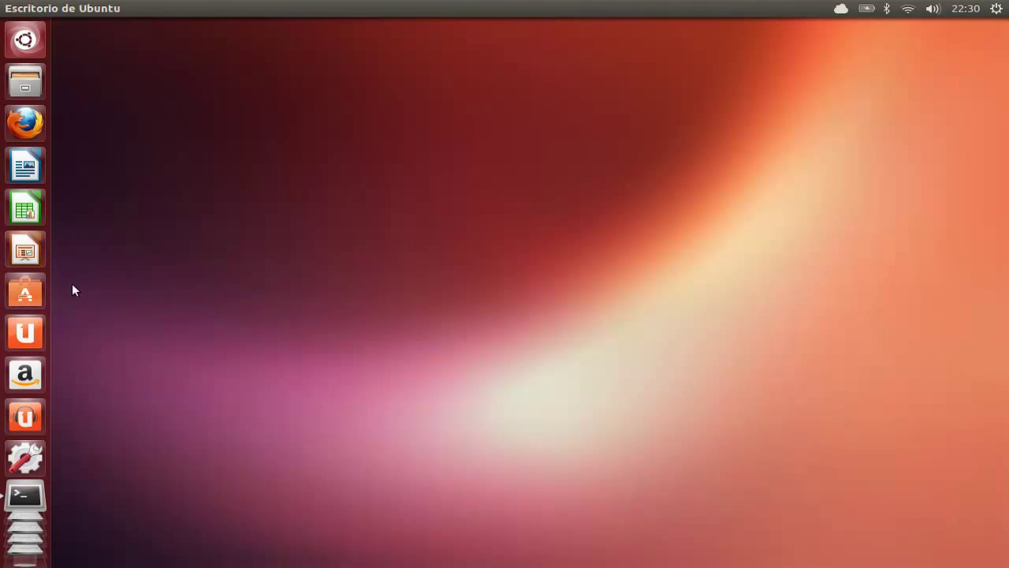
pyautogui.click(37, 284)
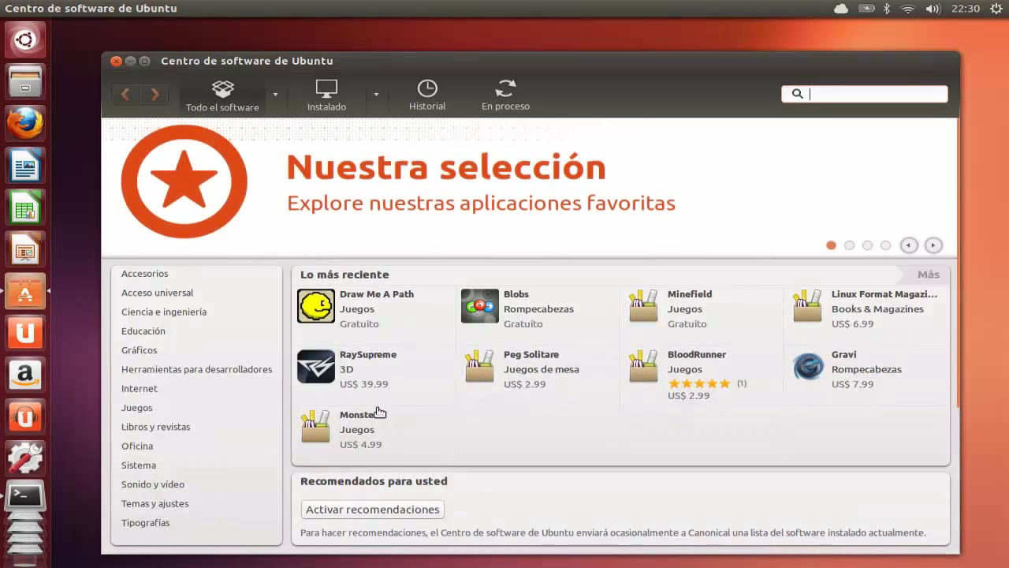
# - Browse the Arcade section of the Juegos category and return to the software centre's main page
pyautogui.click(149, 408)
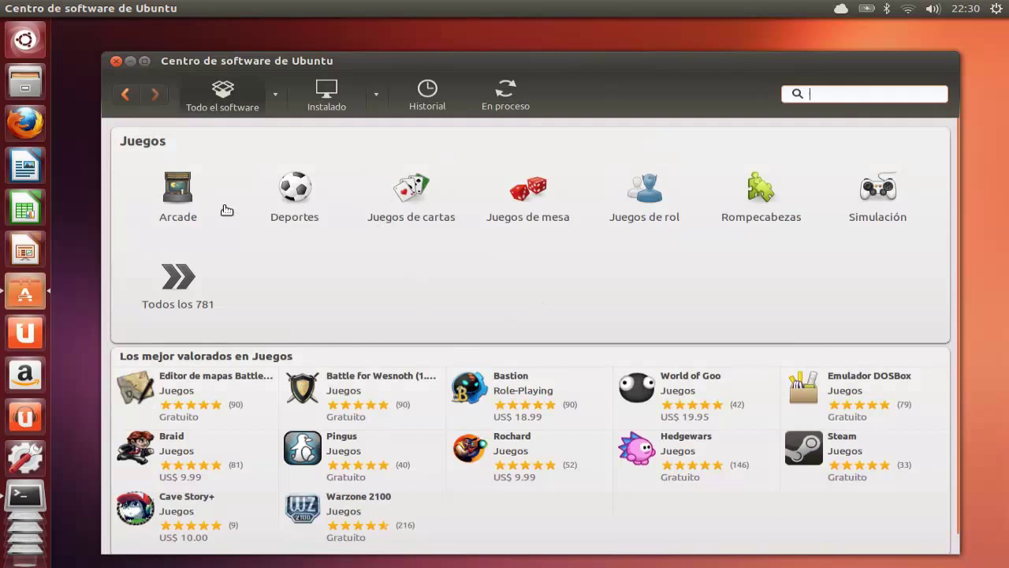
pyautogui.click(178, 193)
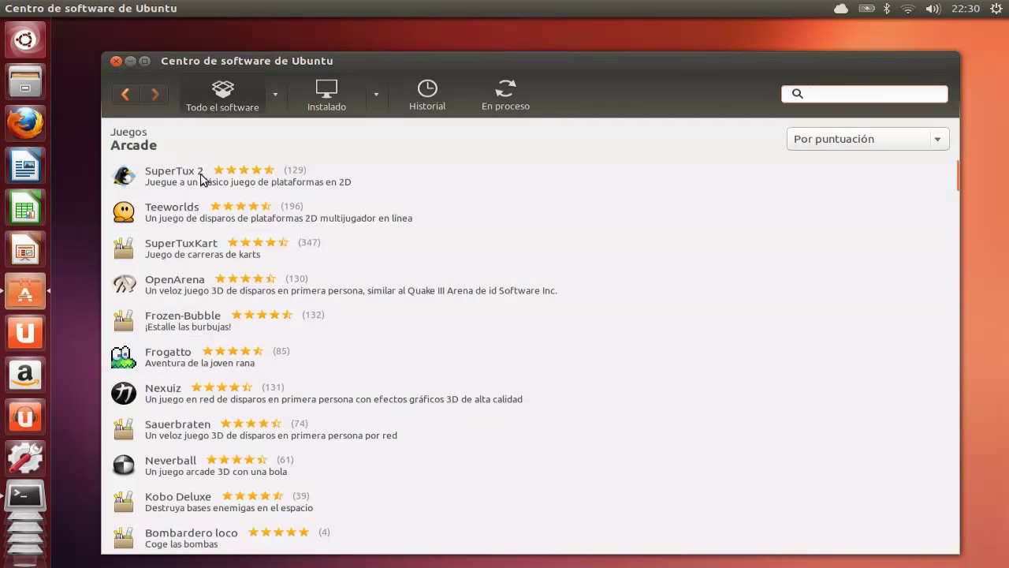
pyautogui.click(125, 95)
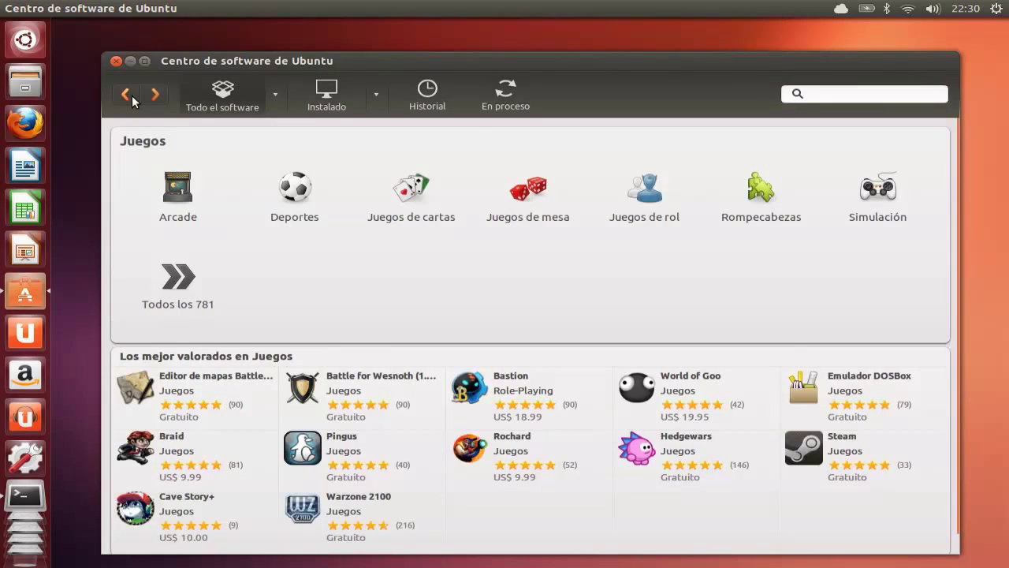
pyautogui.click(132, 96)
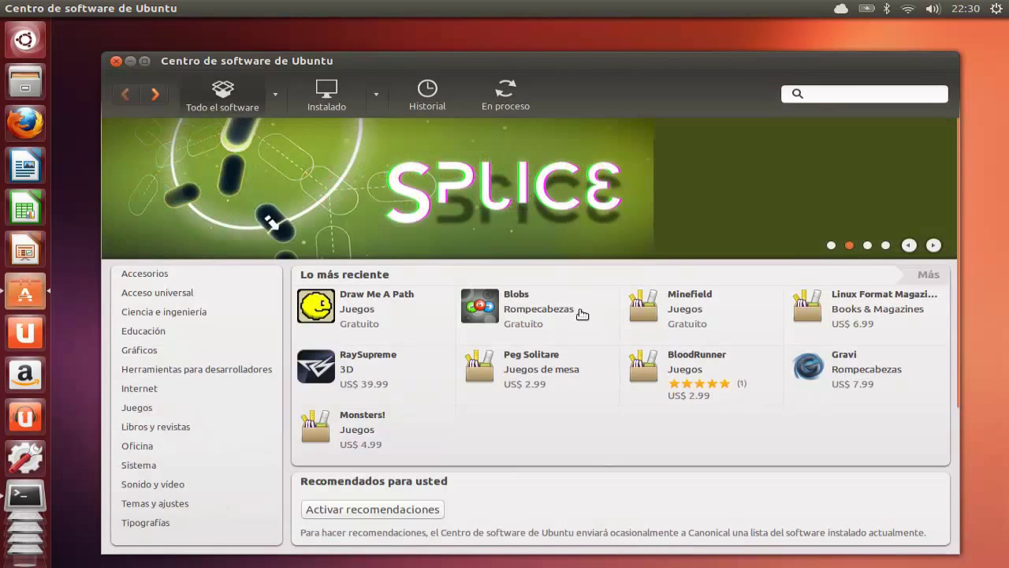
# - Open the details page of Navegador web Chromium from the Navegadores web section of the Internet category
pyautogui.click(153, 391)
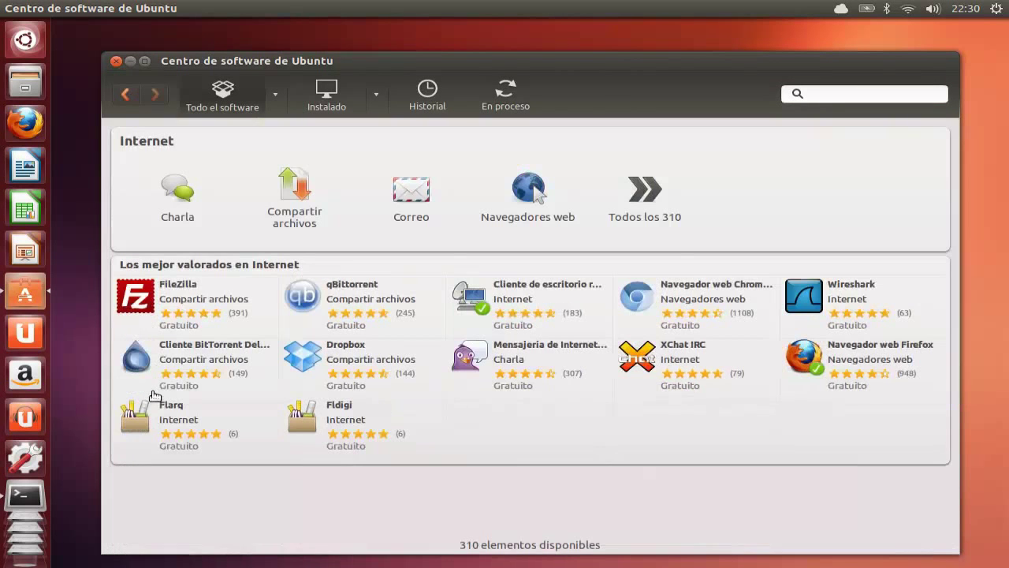
pyautogui.click(523, 197)
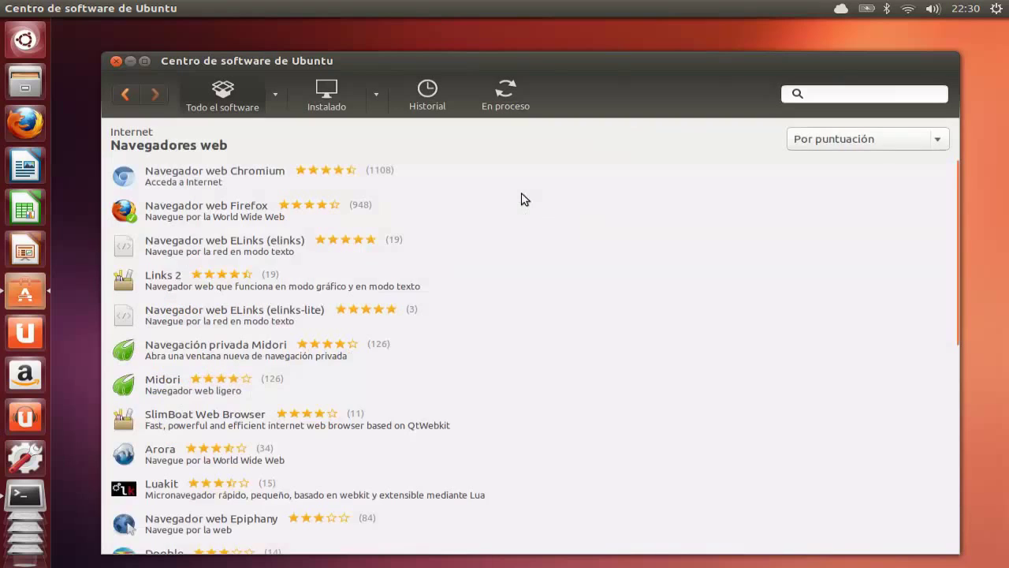
pyautogui.click(270, 179)
pyautogui.click(213, 210)
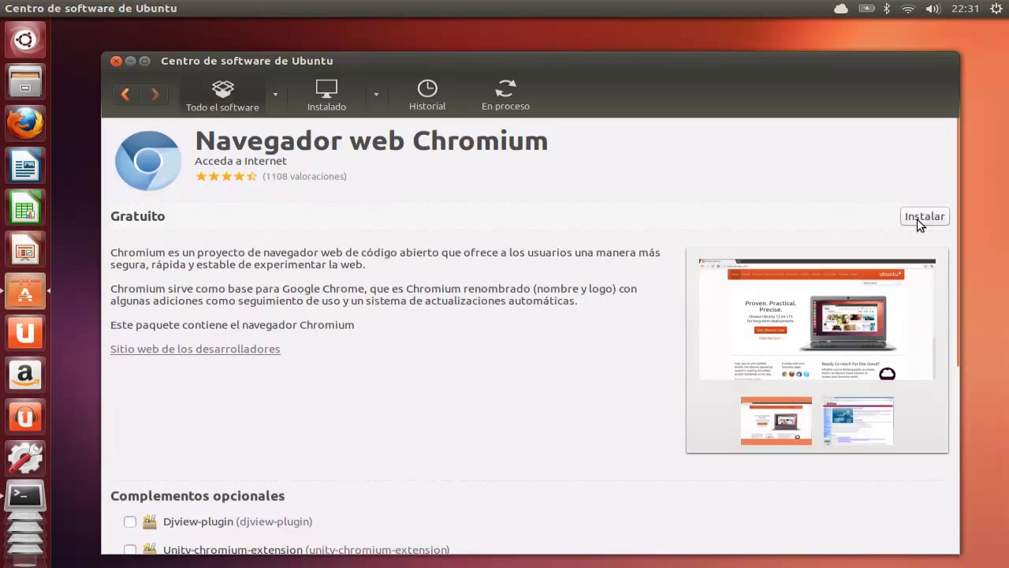
# - Look through Chromium's add-ons, version details and user reviews, and install the browser
pyautogui.scroll(-10, 916, 218)
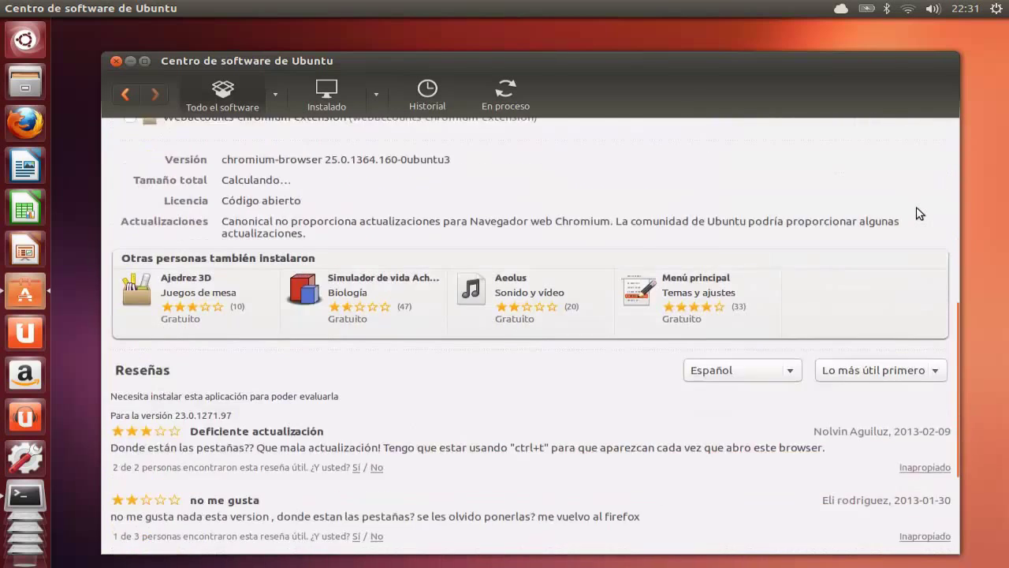
pyautogui.scroll(-2, 917, 215)
pyautogui.scroll(5, 917, 205)
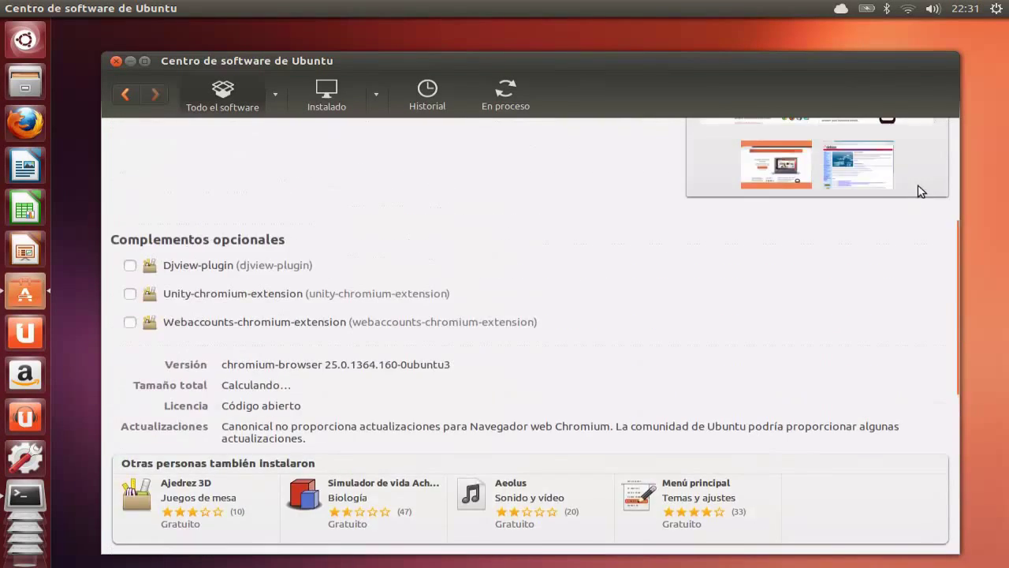
pyautogui.scroll(5, 917, 190)
pyautogui.click(921, 217)
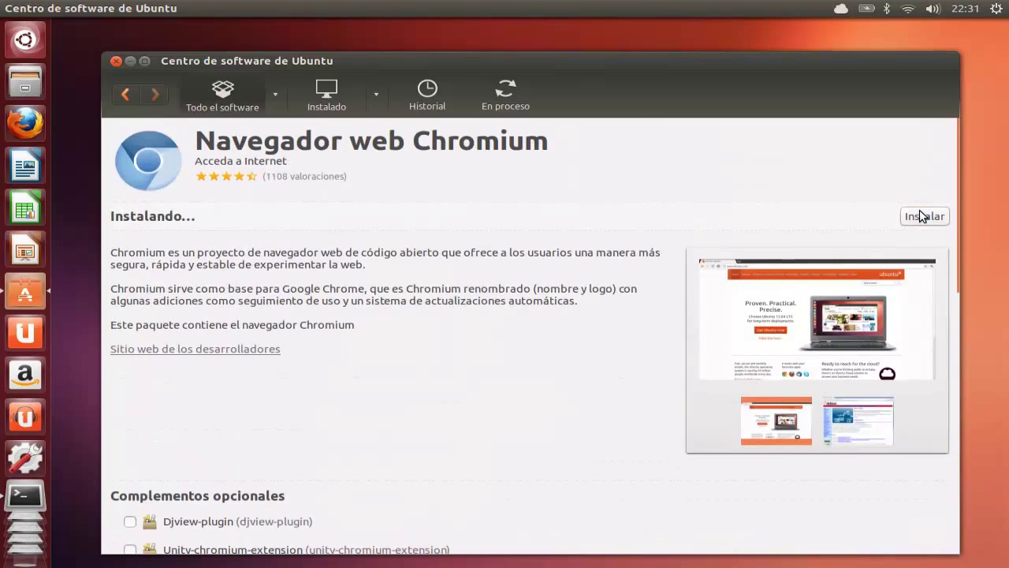
pyautogui.press('Return')
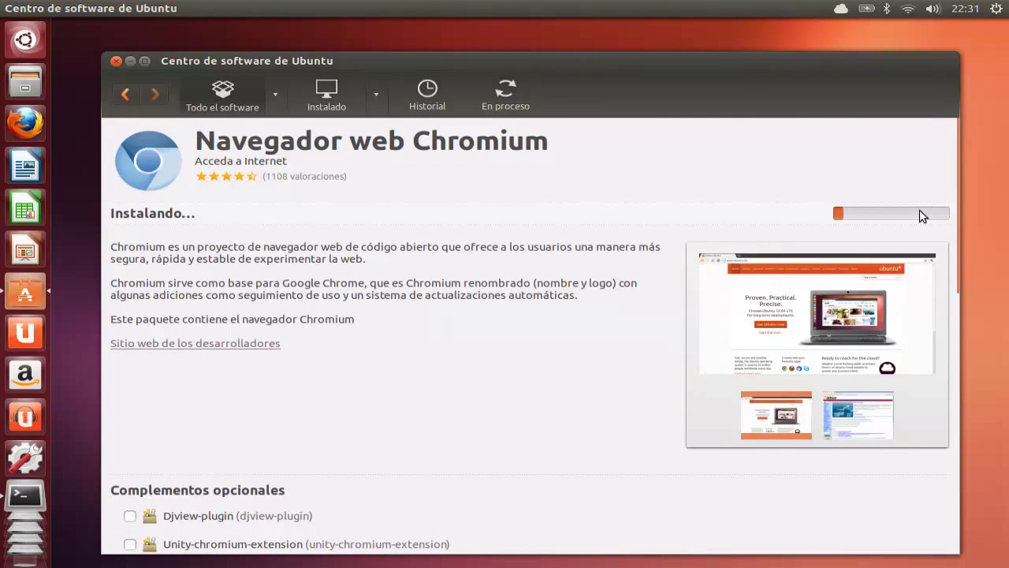
# - View the enlarged screenshot of the Chromium browser and close it
pyautogui.click(824, 307)
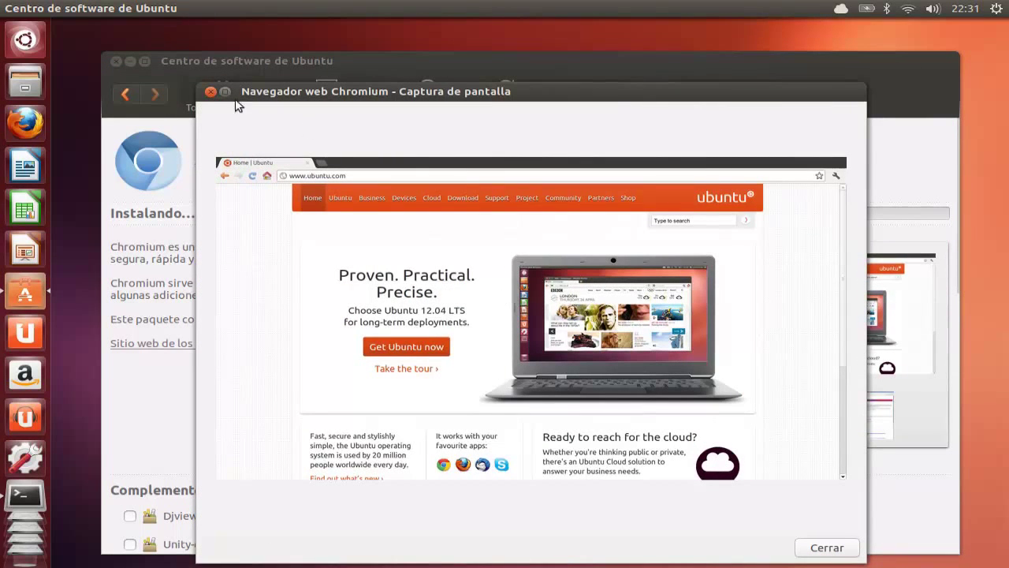
pyautogui.click(210, 92)
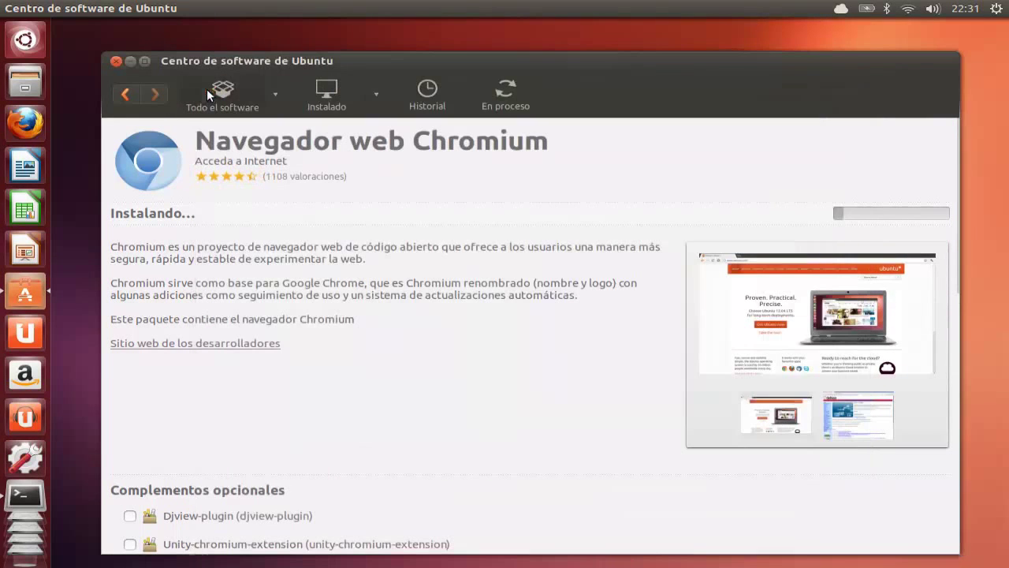
# - Check the progress of the Chromium installation and open the software centre's history
pyautogui.click(508, 94)
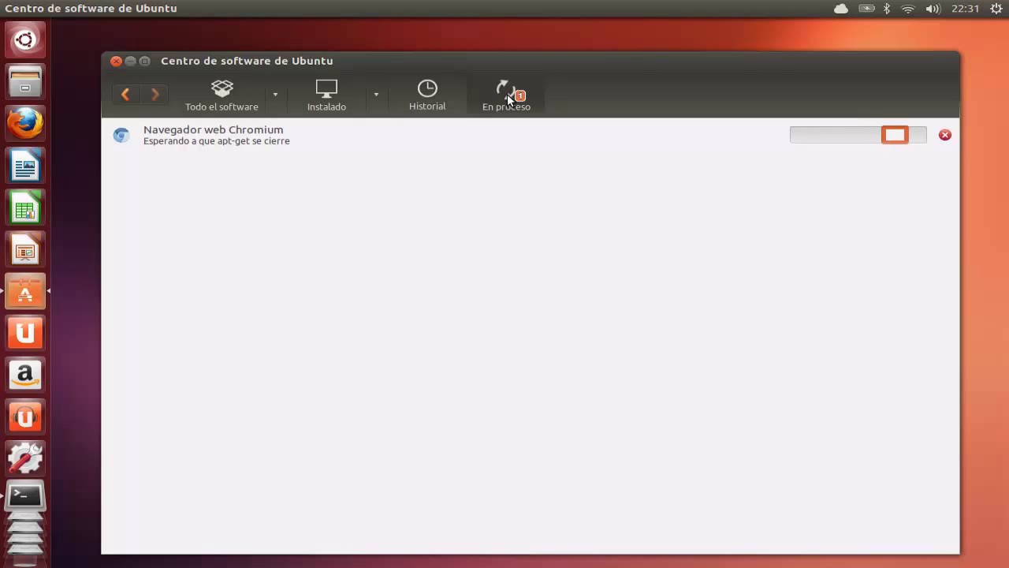
pyautogui.click(239, 89)
pyautogui.click(426, 91)
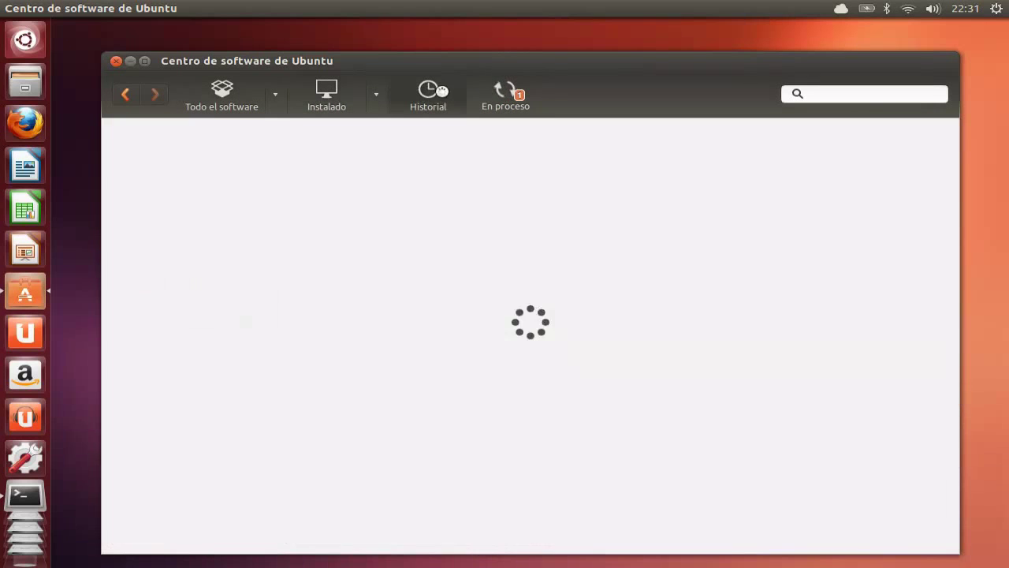
# - Cancel the pending installation of Navegador web Chromium and close the software centre
pyautogui.click(501, 92)
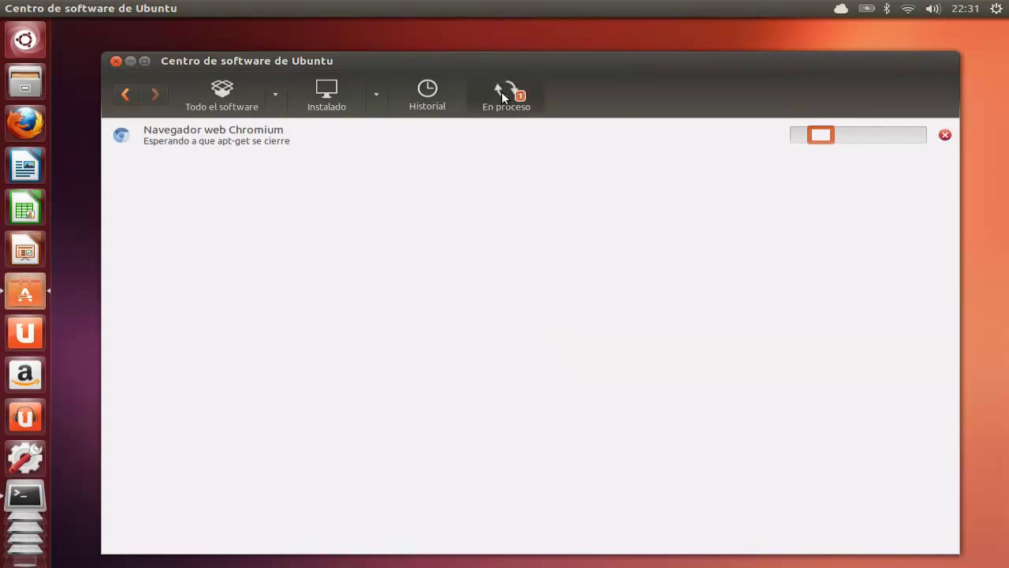
pyautogui.click(946, 135)
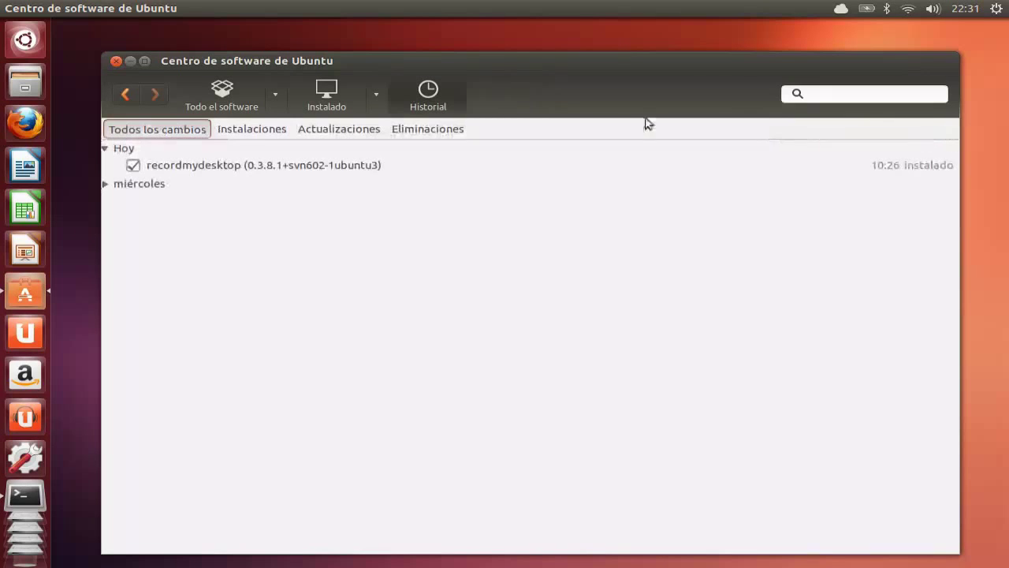
pyautogui.click(112, 61)
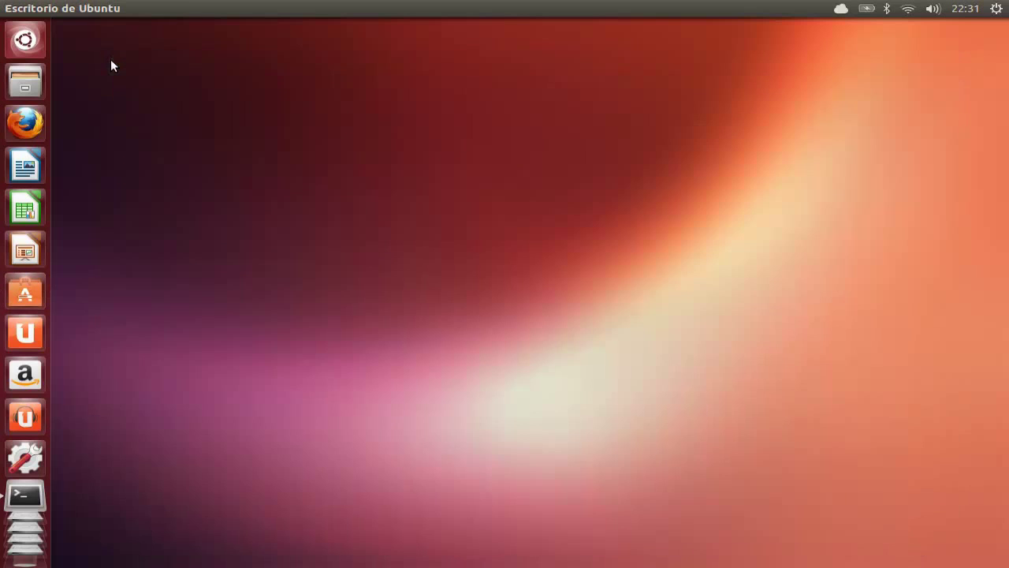
# - Open Ubuntu One, keep its setup running to view the account registration form, and close both windows without signing up
pyautogui.click(25, 332)
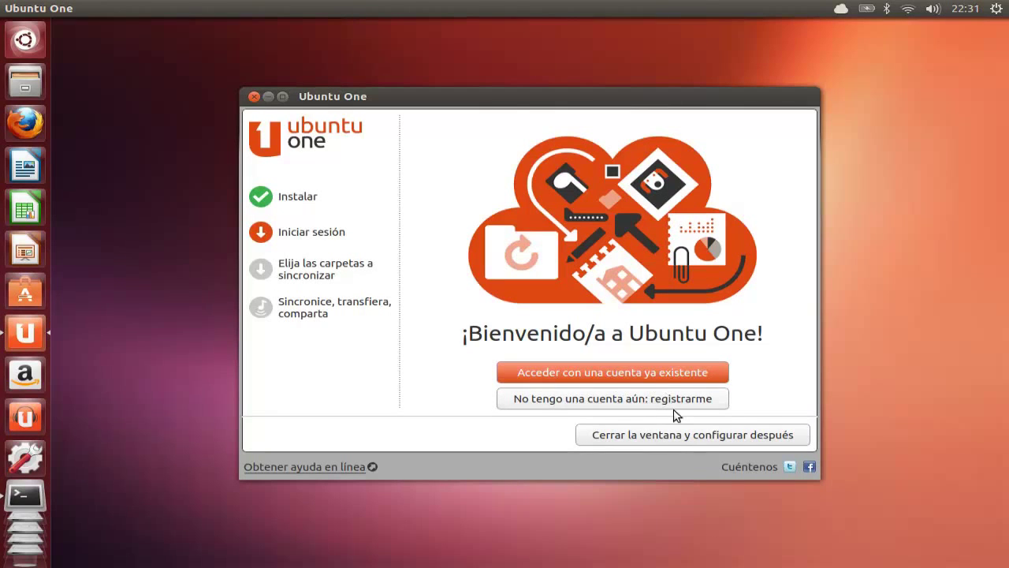
pyautogui.click(686, 436)
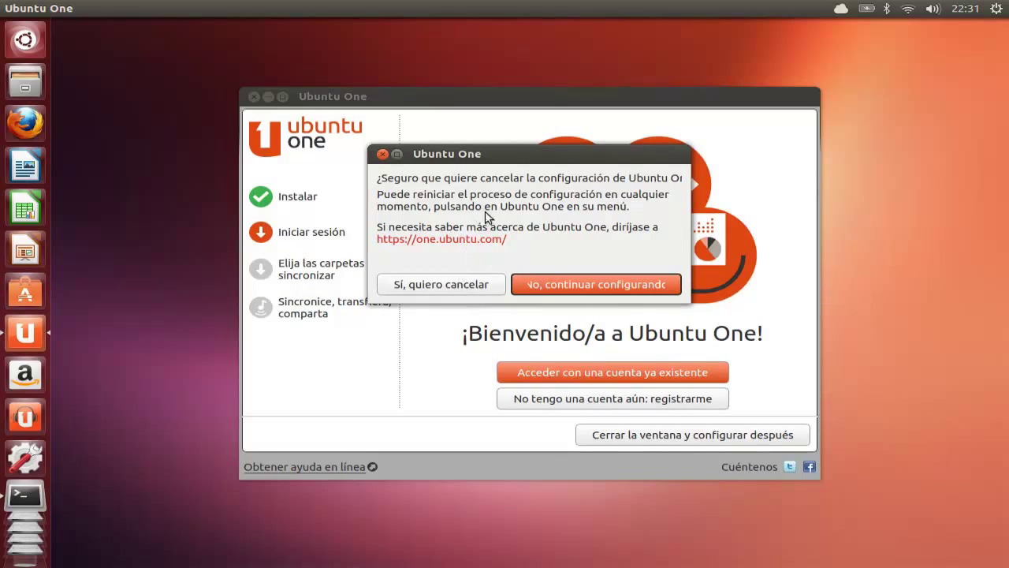
pyautogui.click(552, 287)
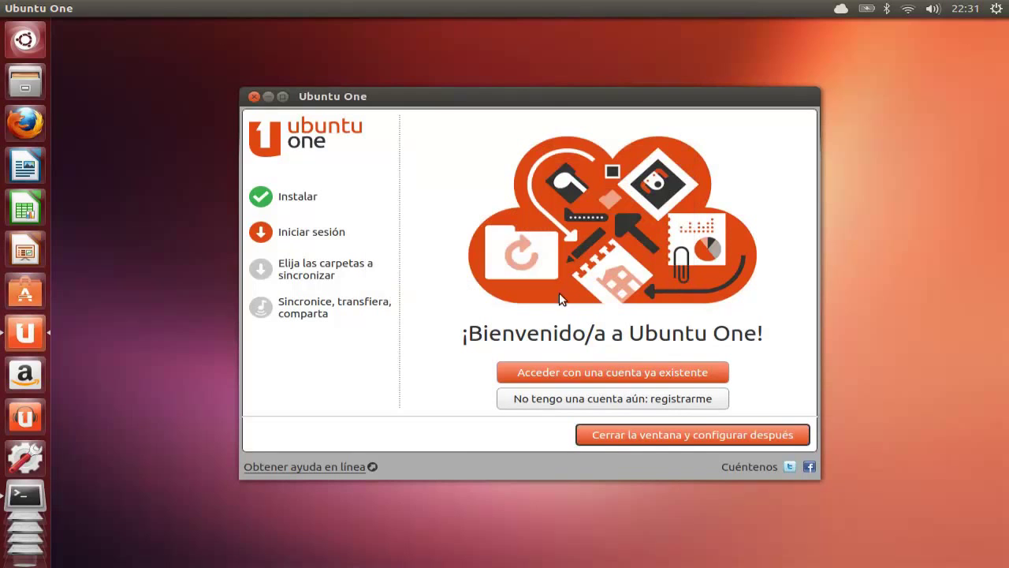
pyautogui.click(607, 375)
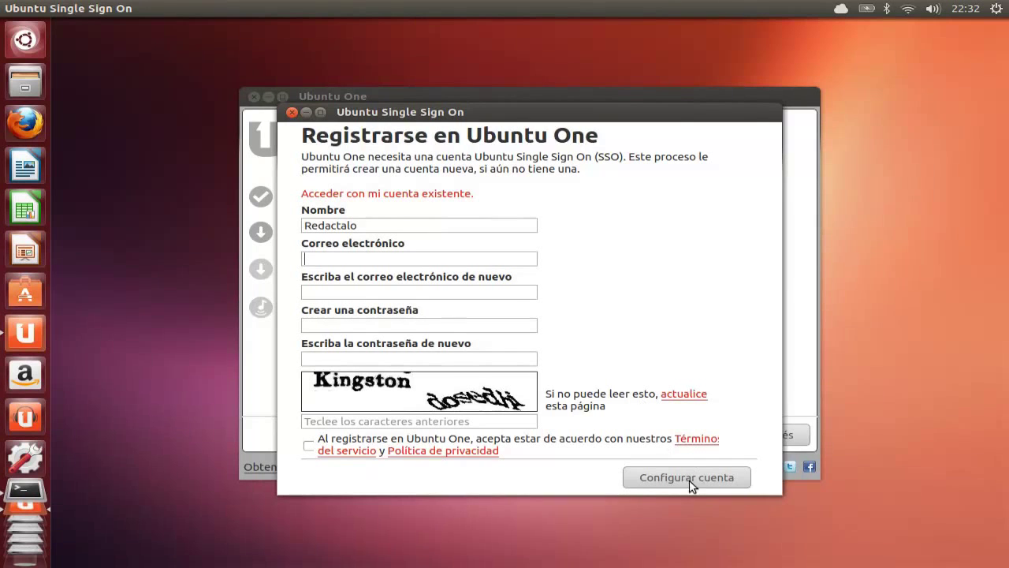
pyautogui.click(292, 112)
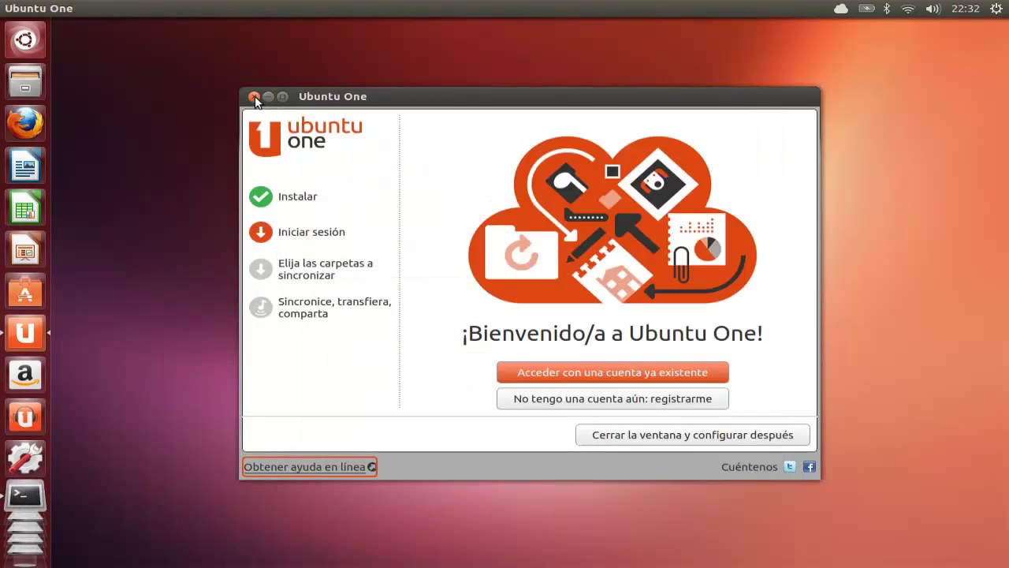
pyautogui.click(254, 96)
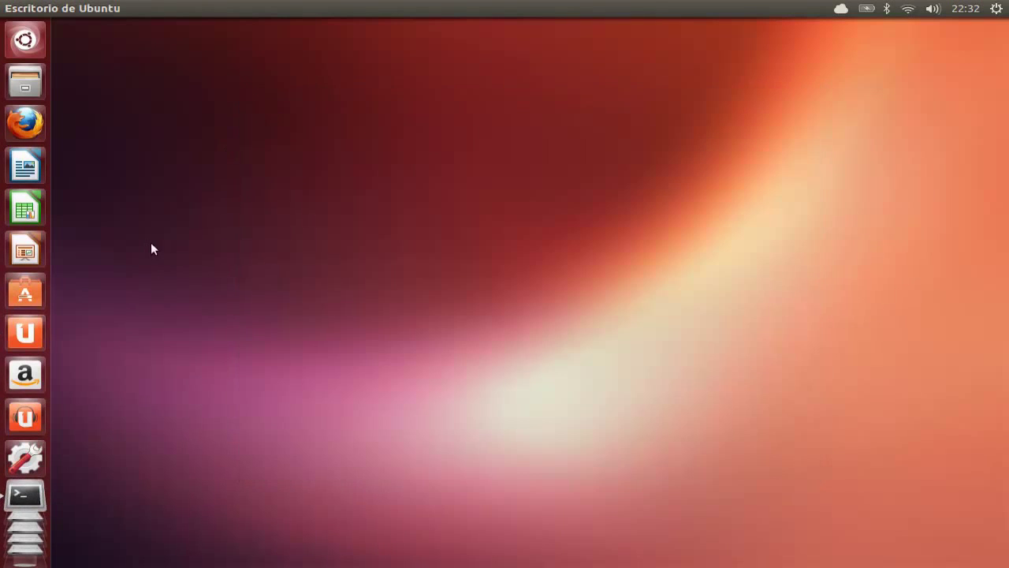
# - Open the Amazon web app, look over the Amazon.es home page and close the browser
pyautogui.click(33, 373)
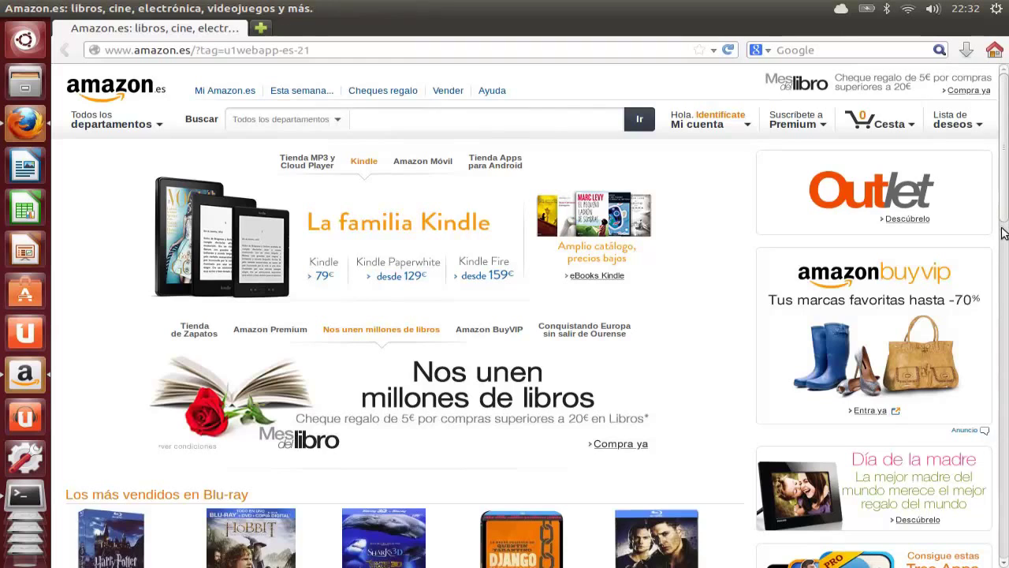
pyautogui.scroll(-4, 576, 283)
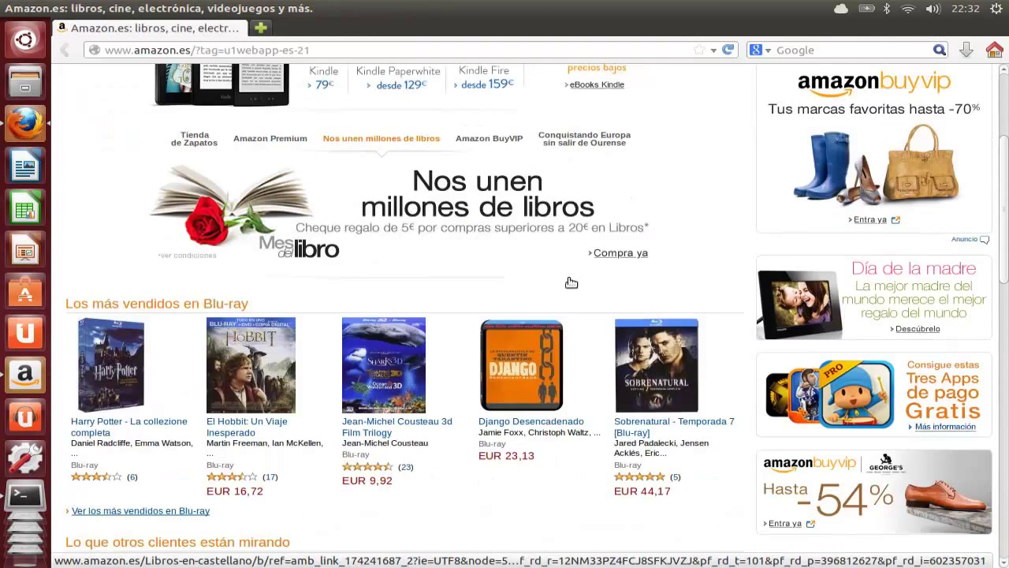
pyautogui.scroll(4, 279, 210)
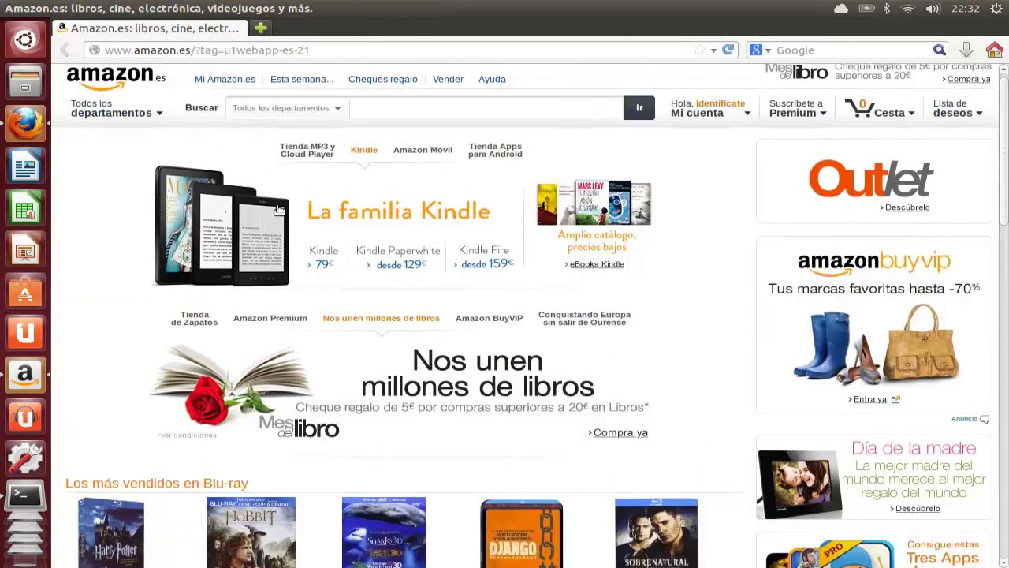
pyautogui.click(6, 4)
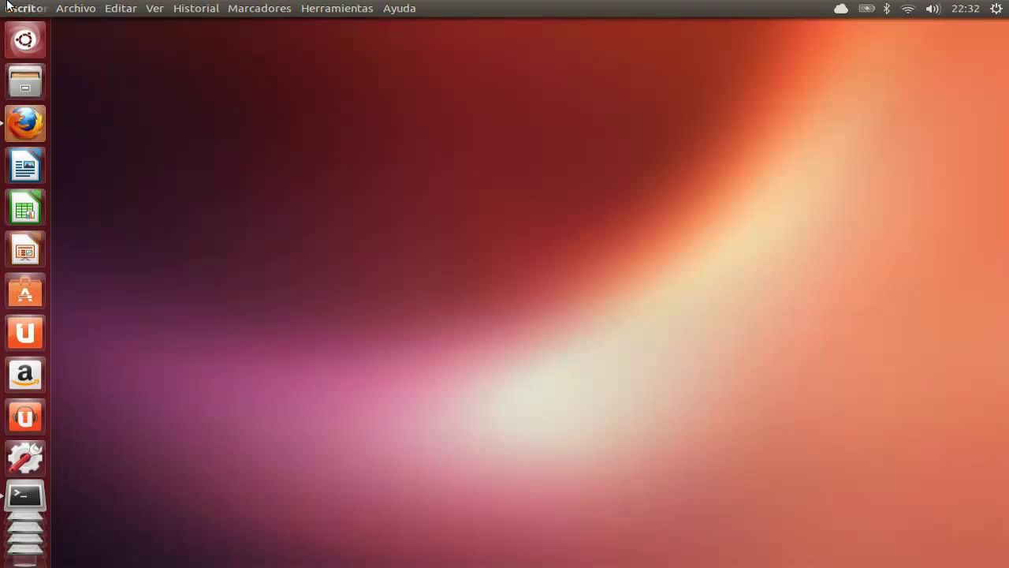
# - View the Ubuntu One music store's login page and the Configuración del sistema overview, closing each one after viewing
pyautogui.click(40, 414)
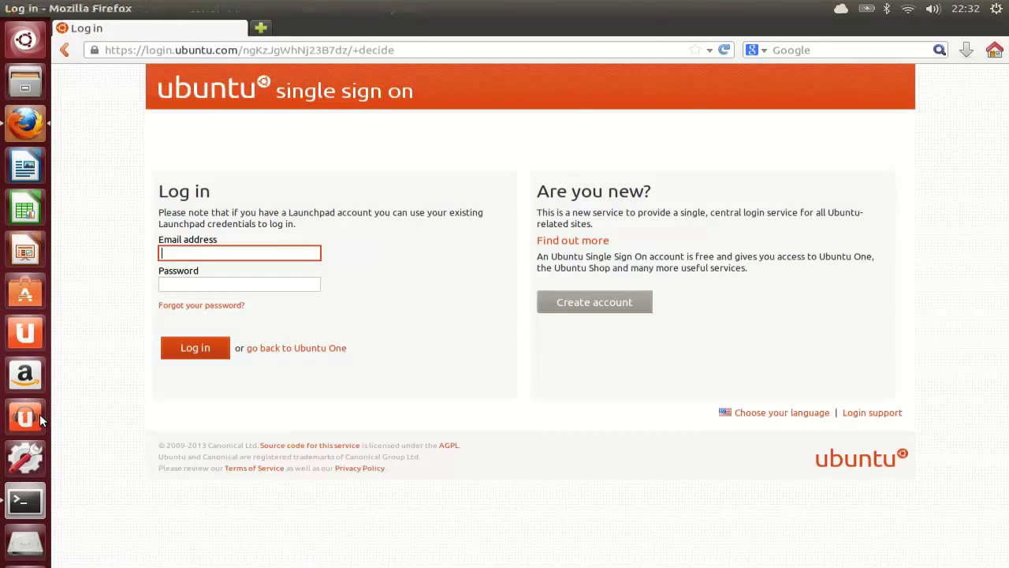
pyautogui.click(8, 8)
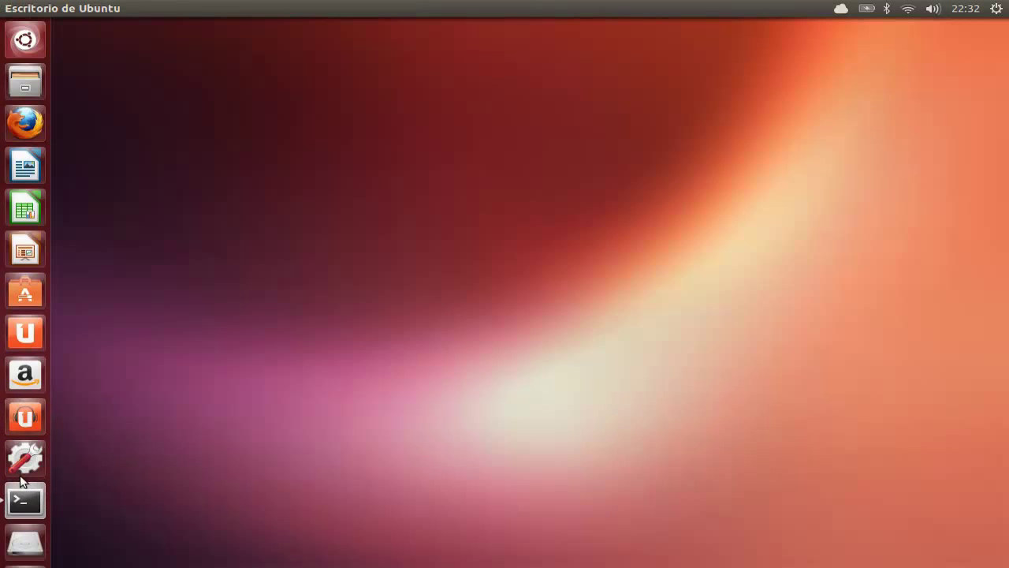
pyautogui.click(24, 462)
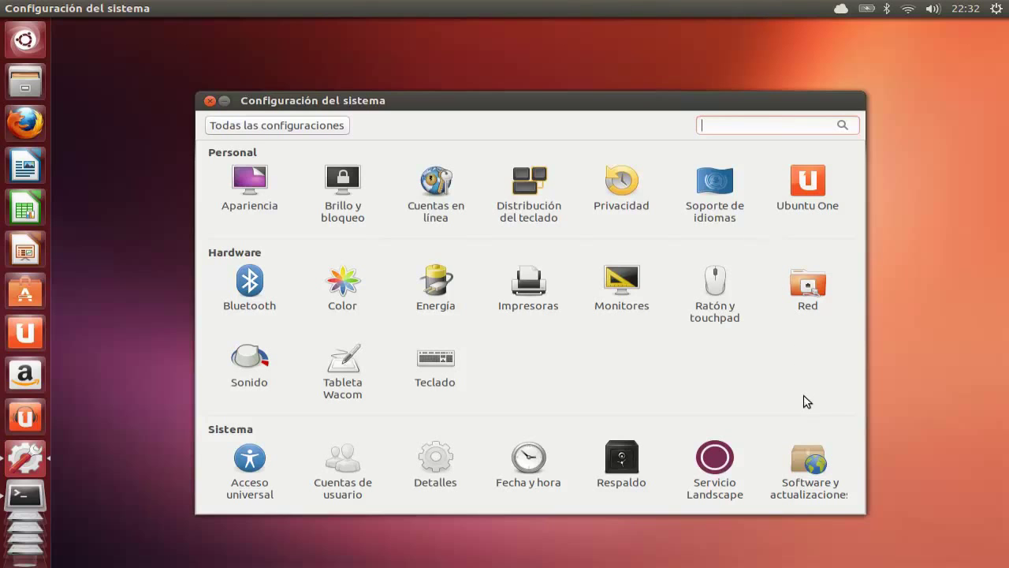
pyautogui.click(209, 101)
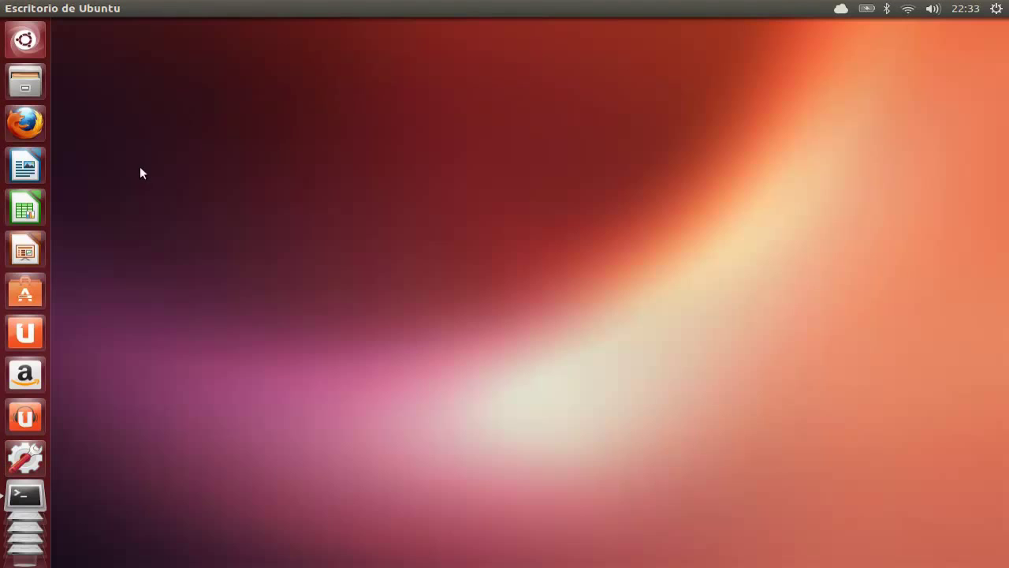
# - Launch Cliente de correo Thunderbird from the Dash, maximise its window and postpone the account configuration
pyautogui.click(24, 40)
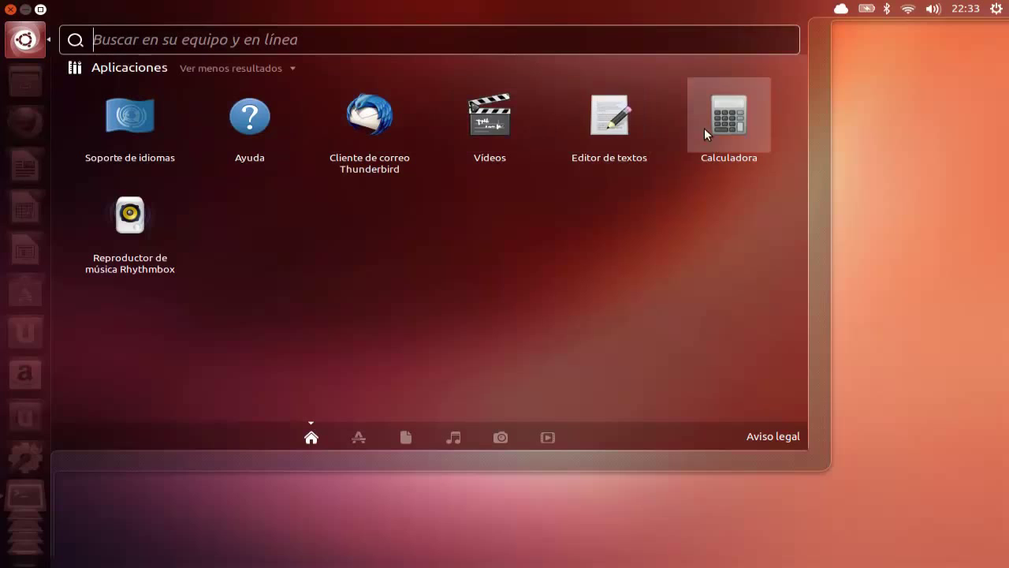
pyautogui.click(374, 129)
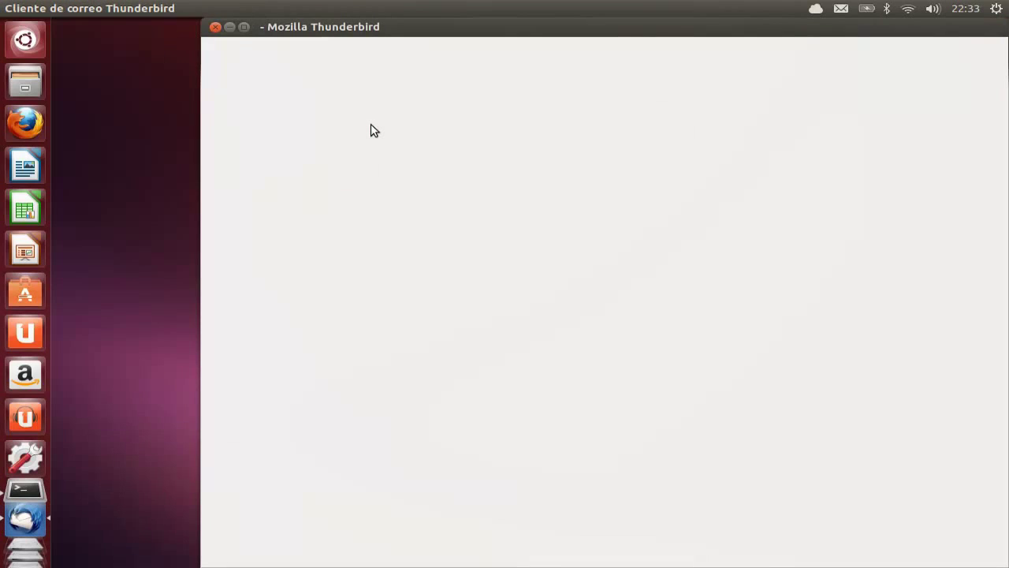
pyautogui.click(244, 27)
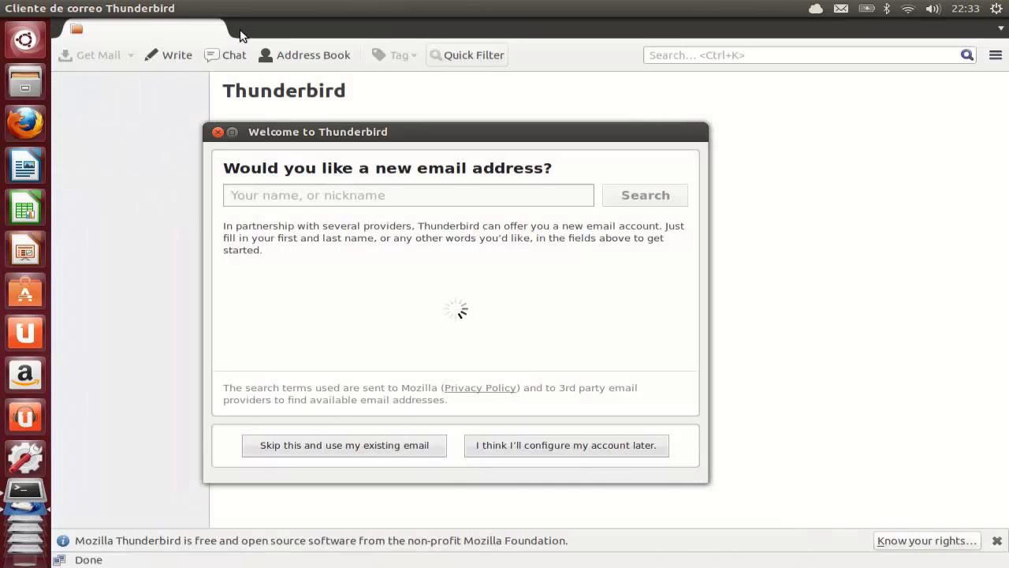
pyautogui.click(546, 446)
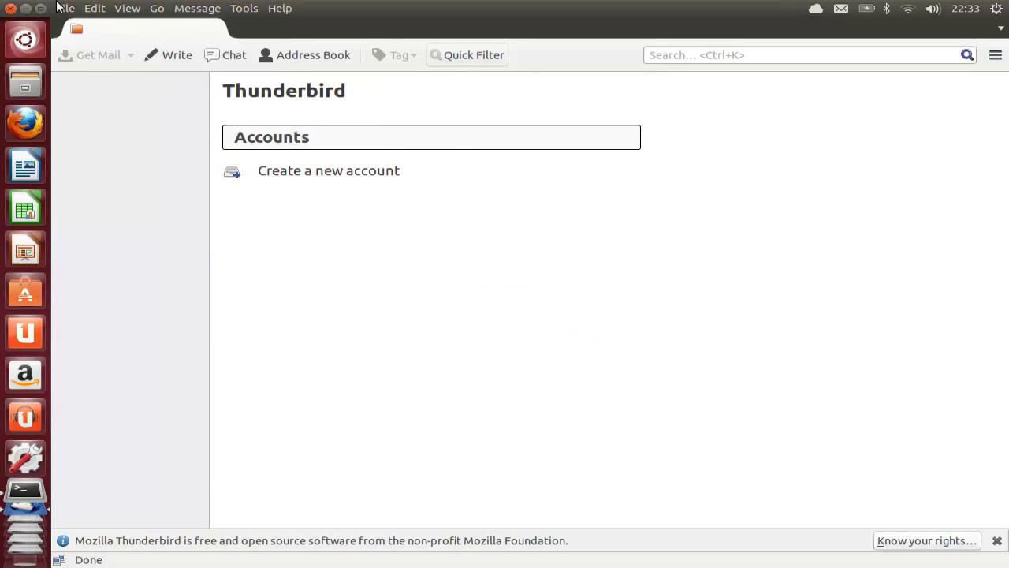
# - Look through Thunderbird's menus and its new account dialog, skip the account setup and close the mail client
pyautogui.click(64, 7)
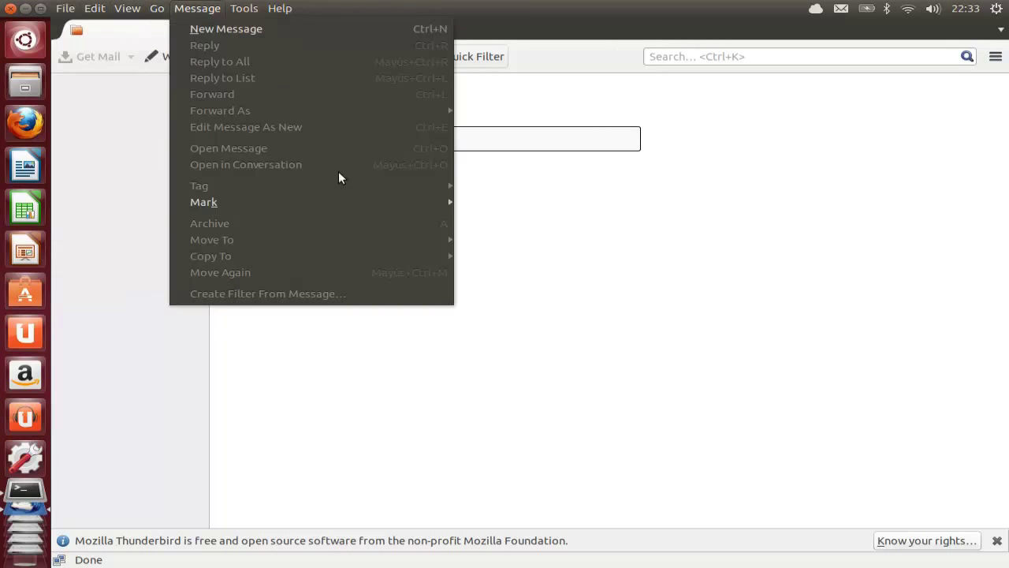
pyautogui.moveTo(425, 202)
pyautogui.click(528, 169)
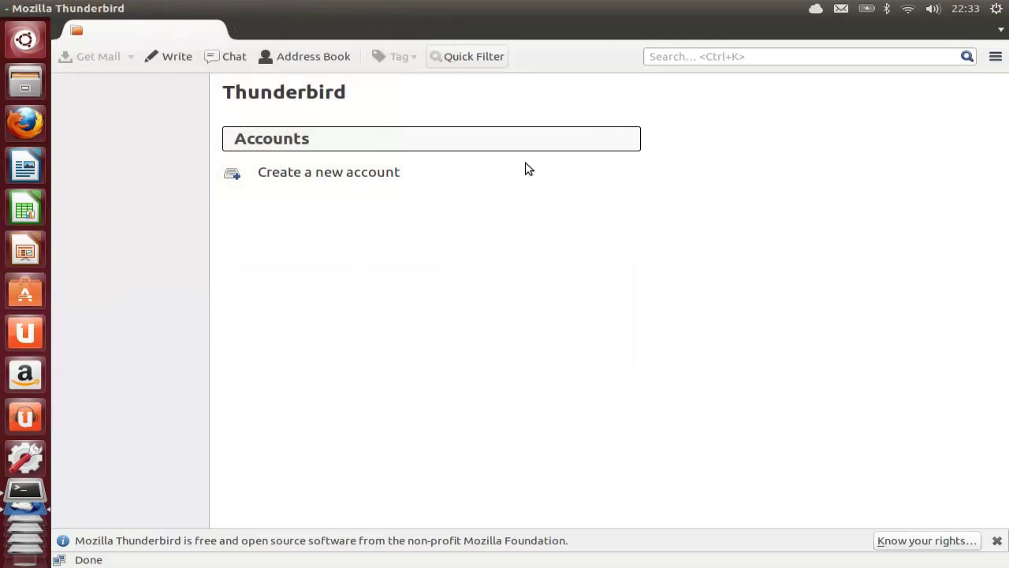
pyautogui.click(318, 172)
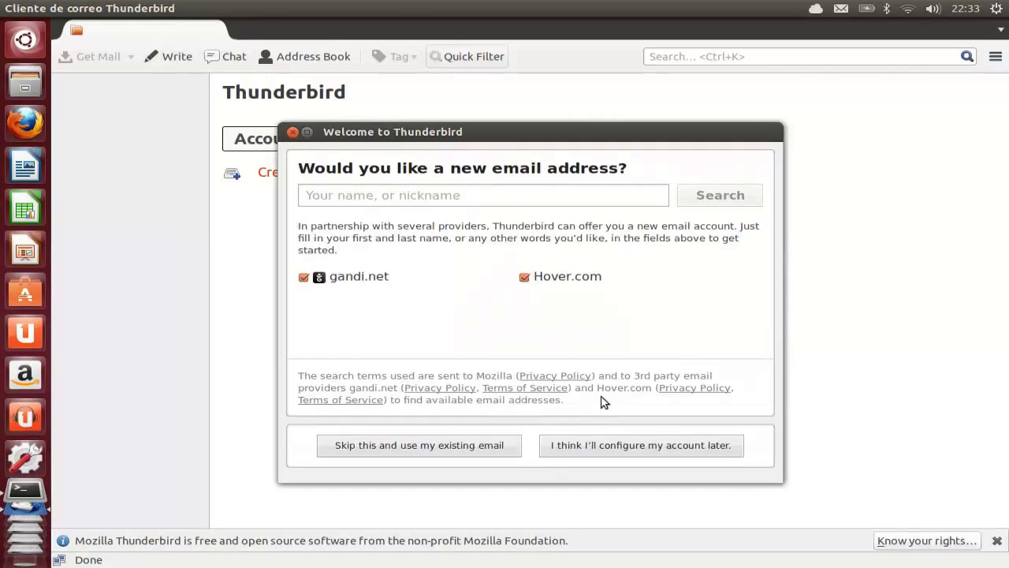
pyautogui.click(660, 444)
pyautogui.click(7, 8)
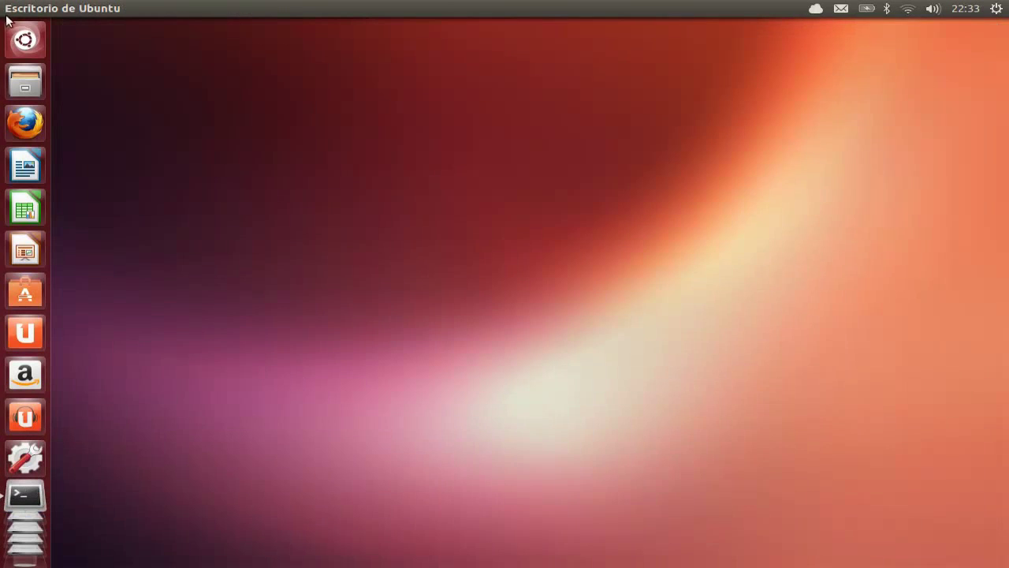
# - Search the Dash for "monitor" and open Monitor del sistema
pyautogui.click(17, 39)
pyautogui.write('monitor')
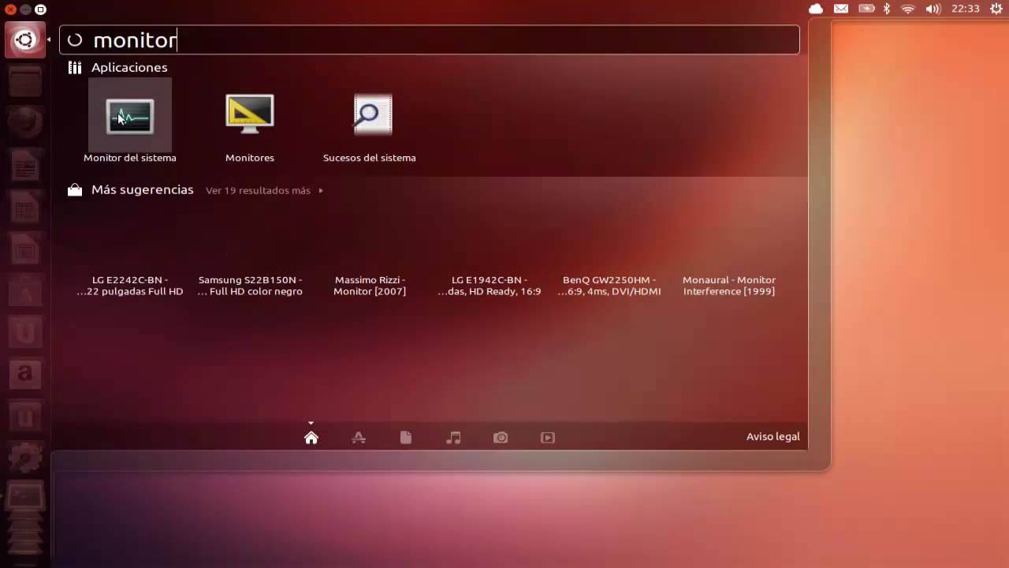
pyautogui.click(119, 117)
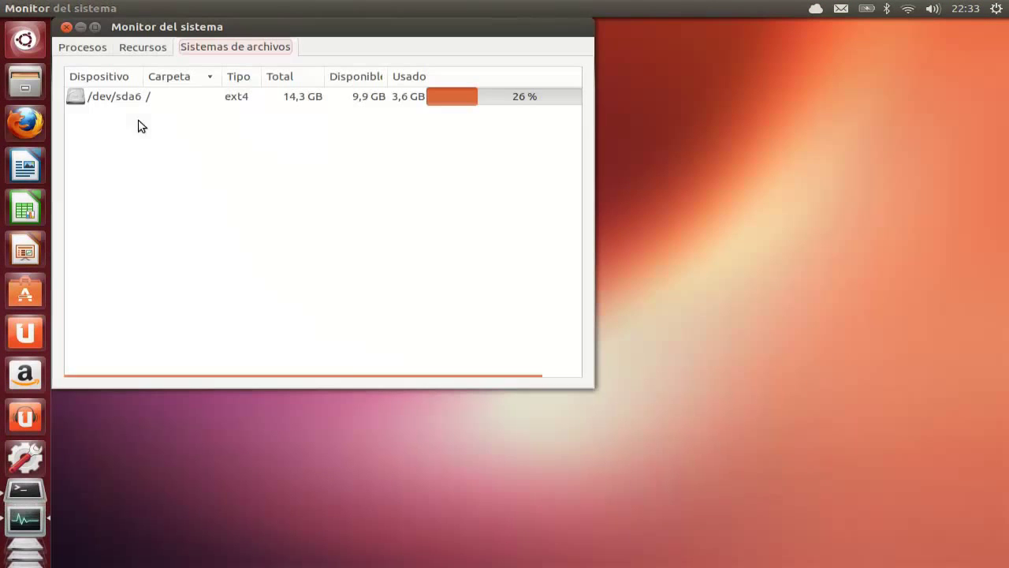
# - Examine the system monitor's Recursos graphs and the Procesos list, and close the window
pyautogui.click(149, 49)
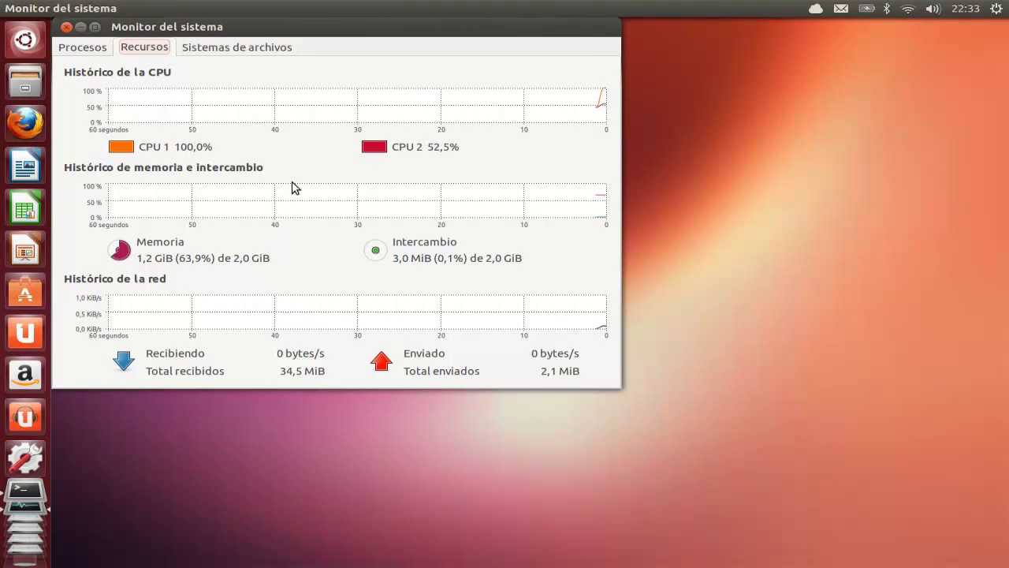
pyautogui.click(86, 49)
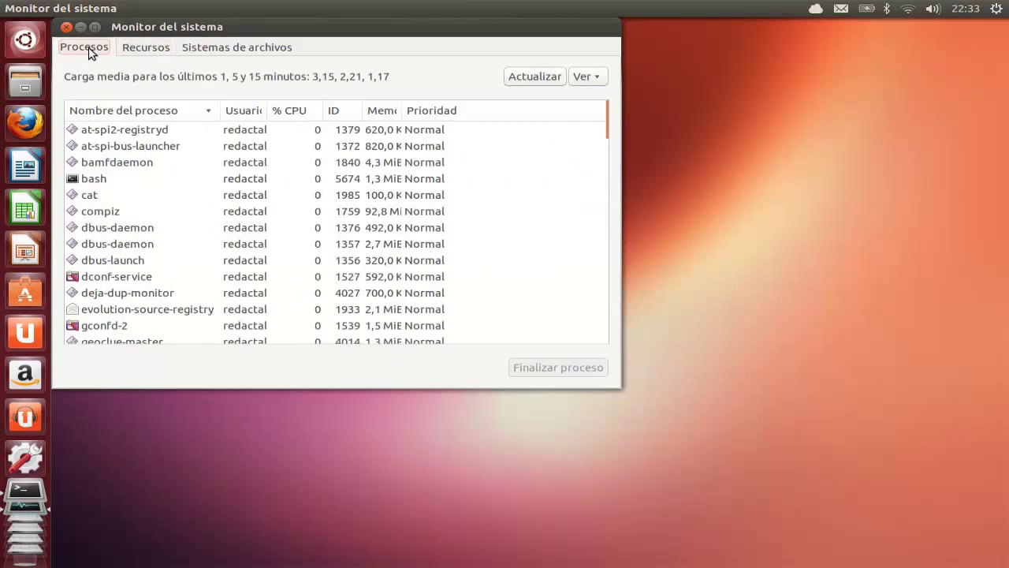
pyautogui.scroll(-5, 298, 175)
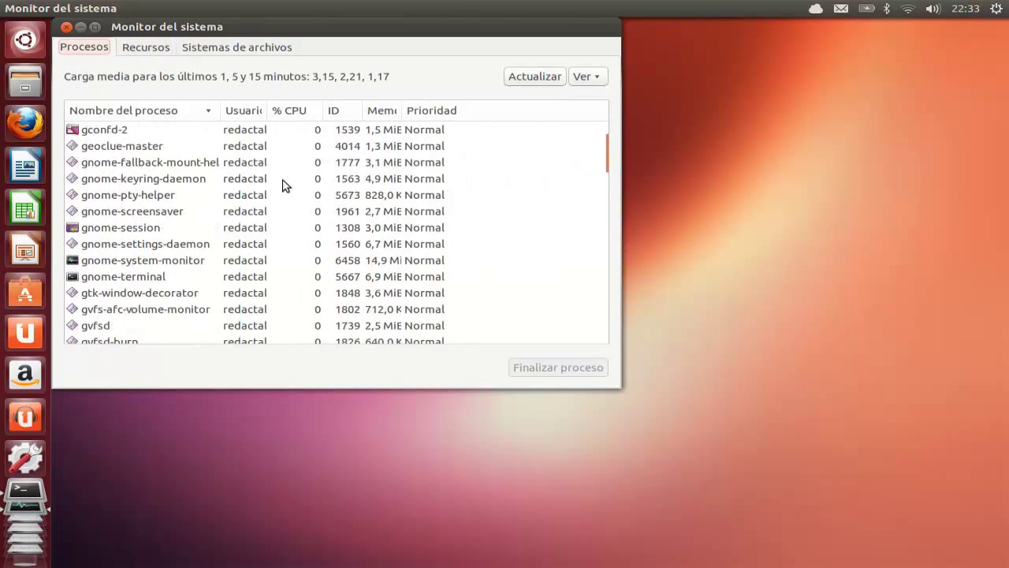
pyautogui.scroll(-3, 298, 175)
pyautogui.moveTo(613, 192); pyautogui.dragTo(621, 121)
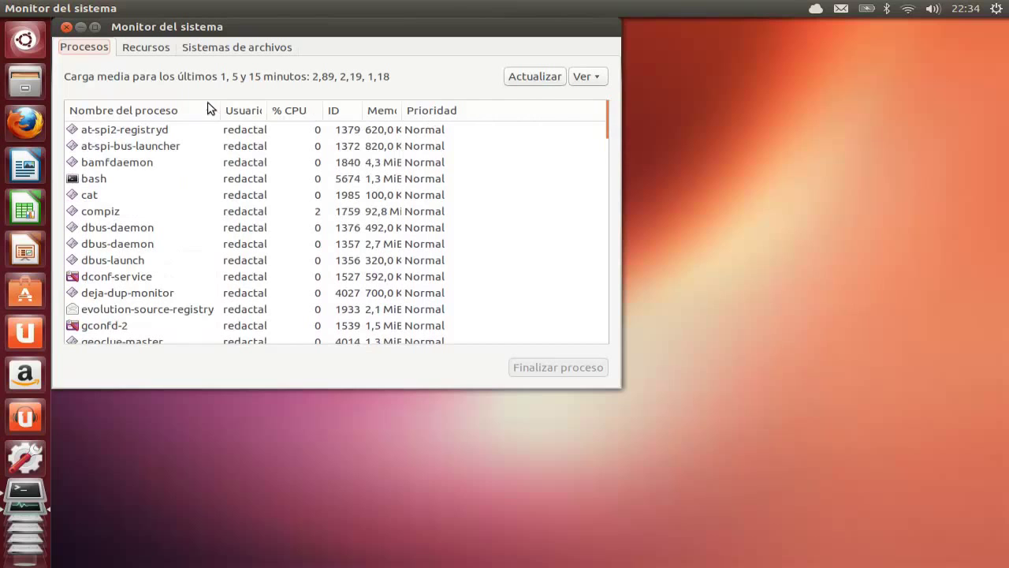
pyautogui.click(66, 29)
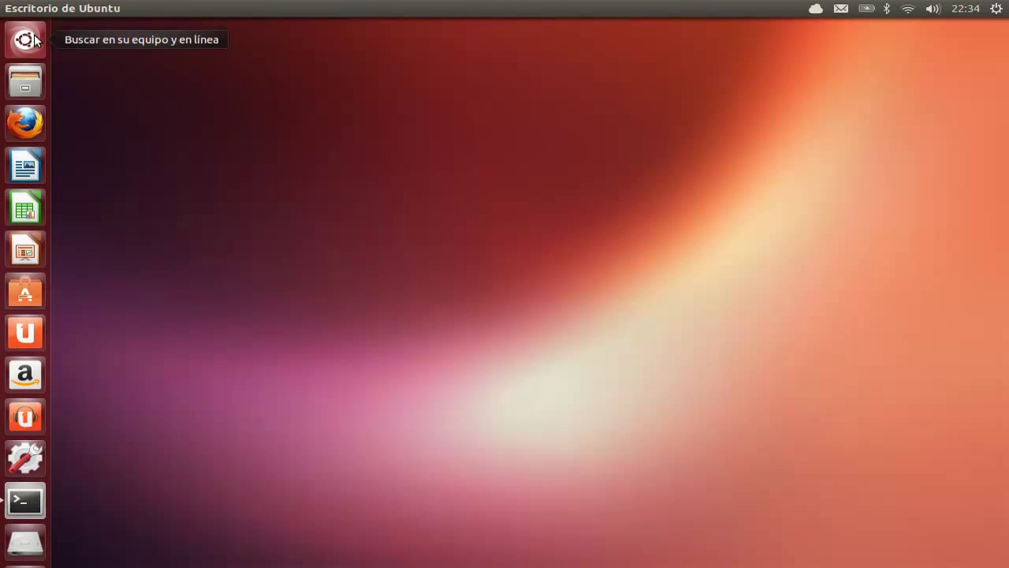
# - Open the Dash with an empty search to view its applications
pyautogui.click(35, 41)
pyautogui.press('BackSpace')
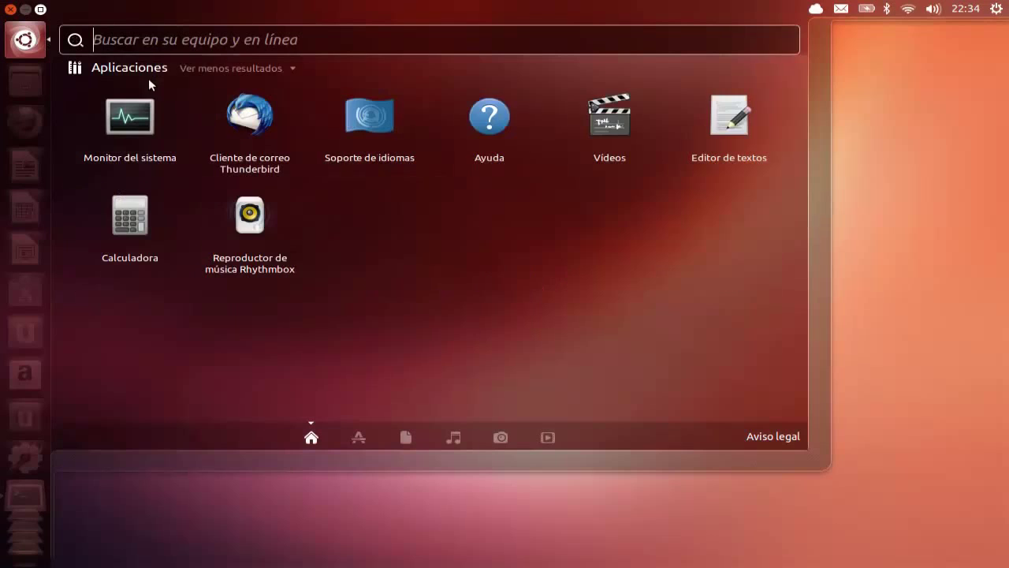